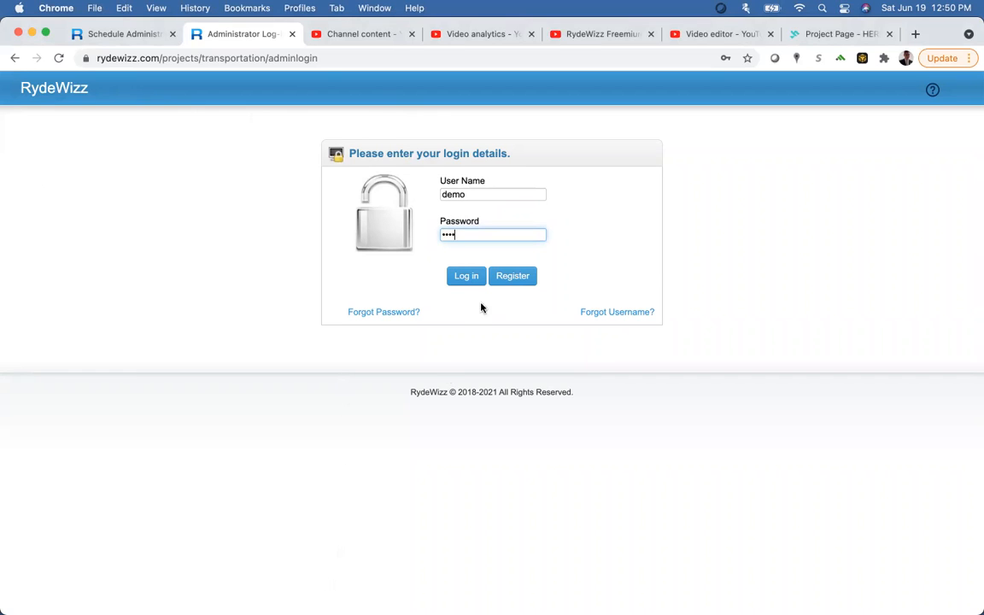
Step: Submit the admin login details and dismiss the browser's password-breach warning
{"action": "left_click", "coordinate": [475, 279]}
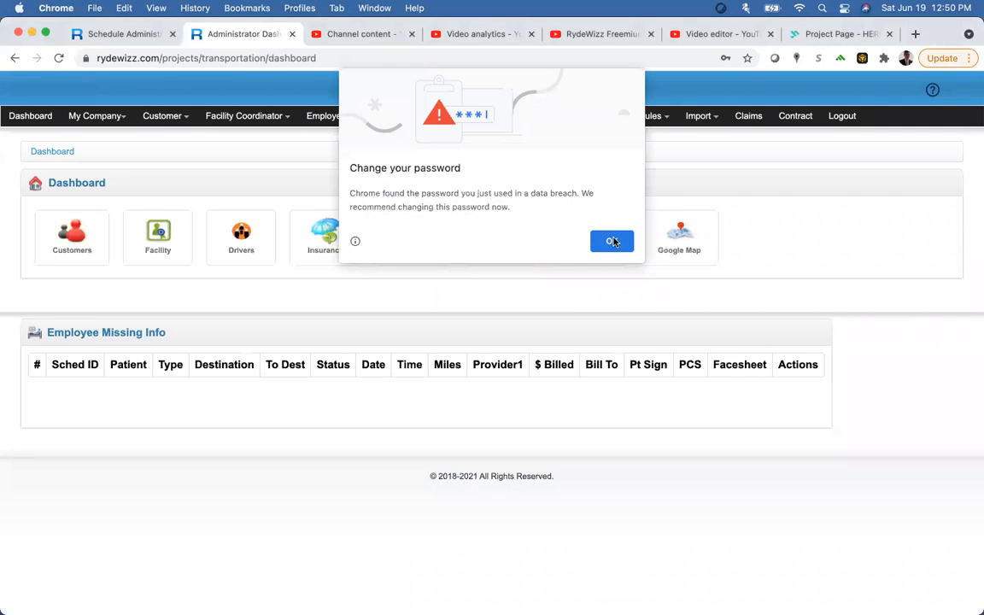
{"action": "left_click", "coordinate": [614, 241]}
Step: Go to My Company > General Settings and inspect the stored HERE-API Key value
{"action": "left_click", "coordinate": [94, 117]}
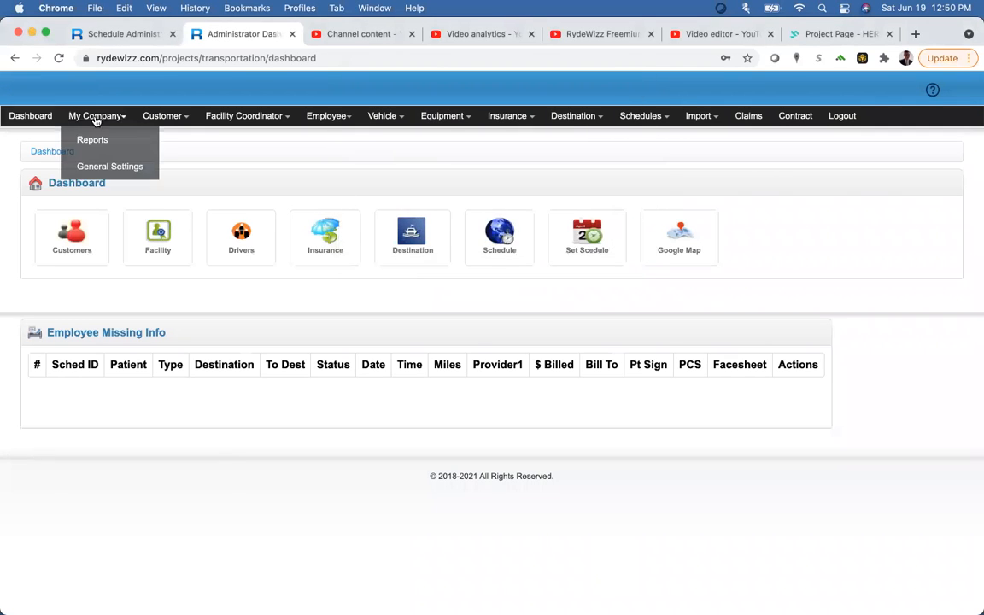
{"action": "left_click", "coordinate": [109, 168]}
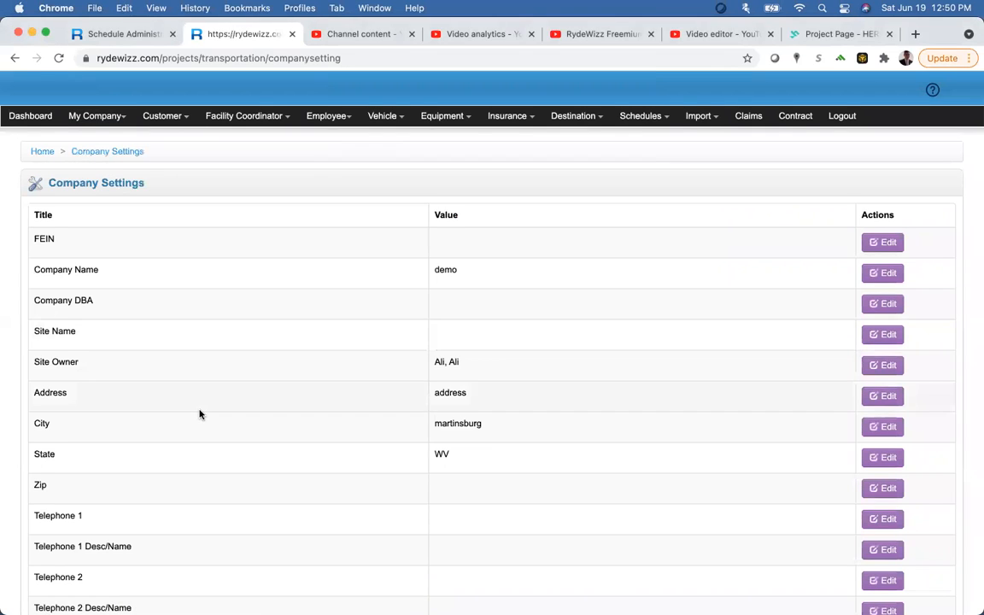
{"action": "scroll", "coordinate": [200, 414], "scroll_direction": "down", "scroll_amount": 5}
{"action": "scroll", "coordinate": [200, 414], "scroll_direction": "down", "scroll_amount": 3}
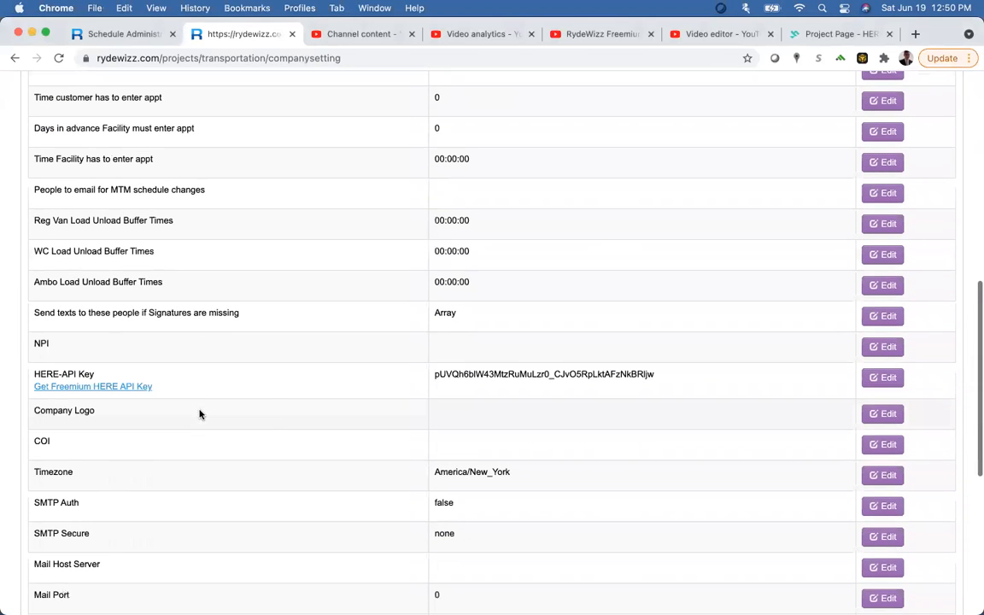
{"action": "double_click", "coordinate": [608, 374]}
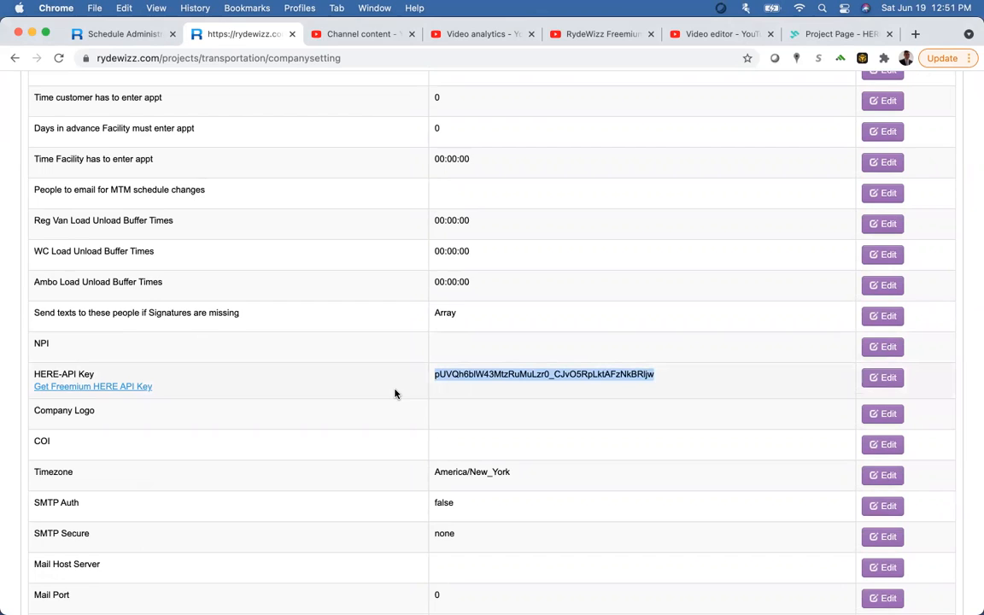
{"action": "scroll", "coordinate": [394, 393], "scroll_direction": "down", "scroll_amount": 5}
{"action": "scroll", "coordinate": [395, 393], "scroll_direction": "up", "scroll_amount": 5}
{"action": "scroll", "coordinate": [395, 393], "scroll_direction": "up", "scroll_amount": 10}
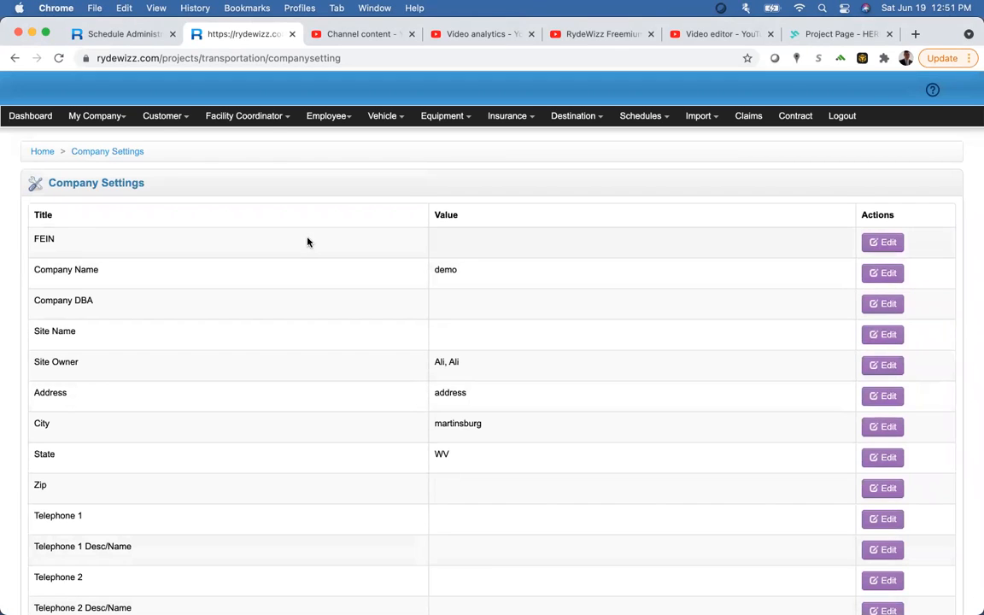
{"action": "mouse_move", "coordinate": [162, 117]}
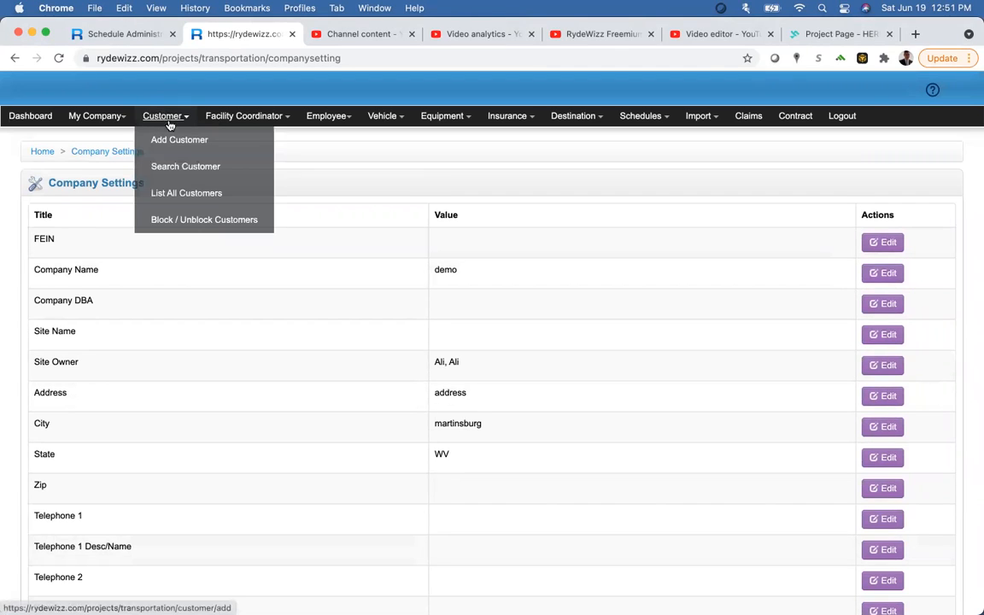
Step: List all customers, then start a new customer with Medicare as the first insurance
{"action": "left_click", "coordinate": [178, 198]}
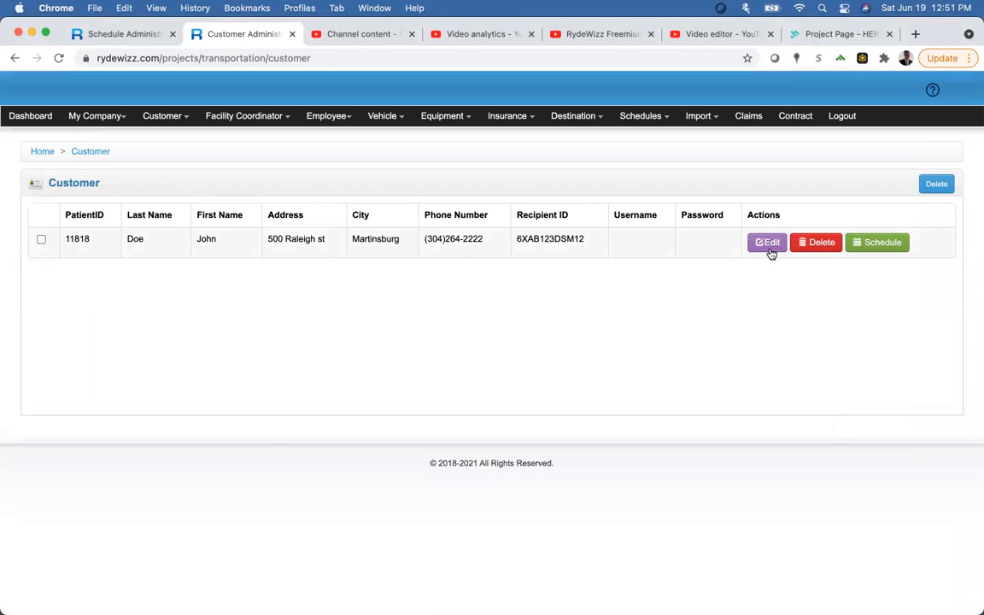
{"action": "left_click", "coordinate": [187, 115]}
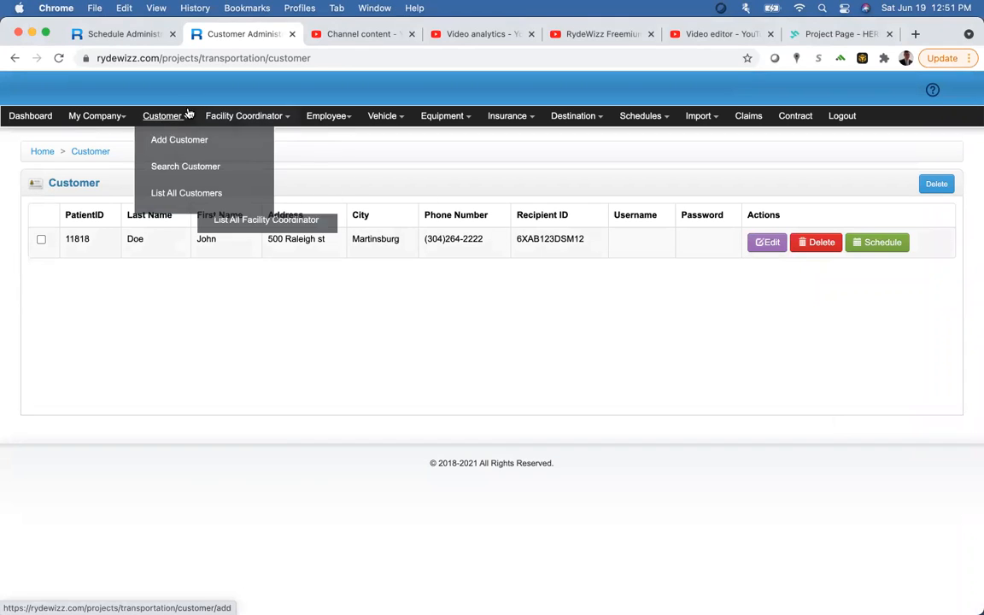
{"action": "left_click", "coordinate": [177, 143]}
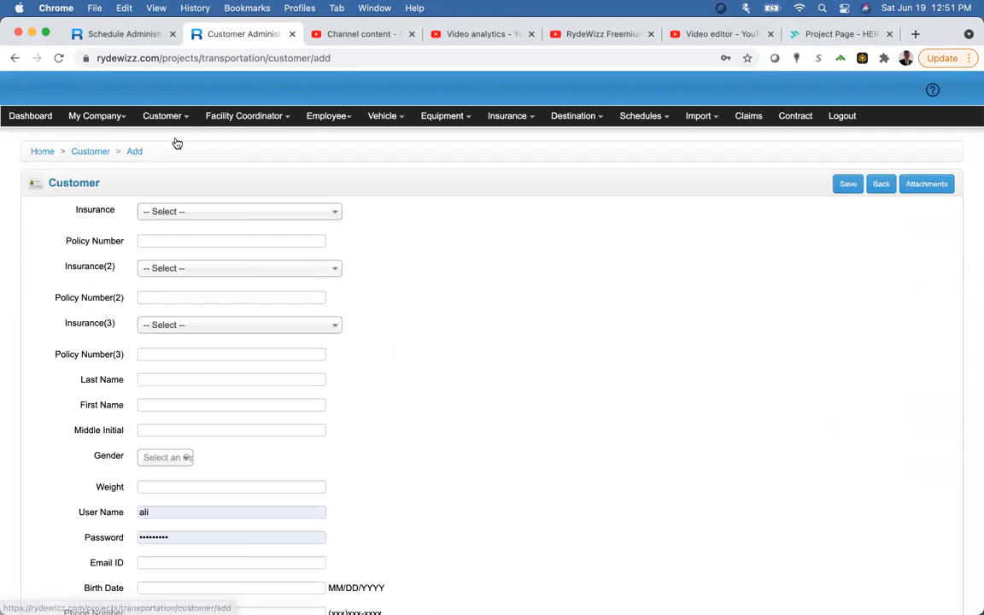
{"action": "left_click", "coordinate": [174, 211]}
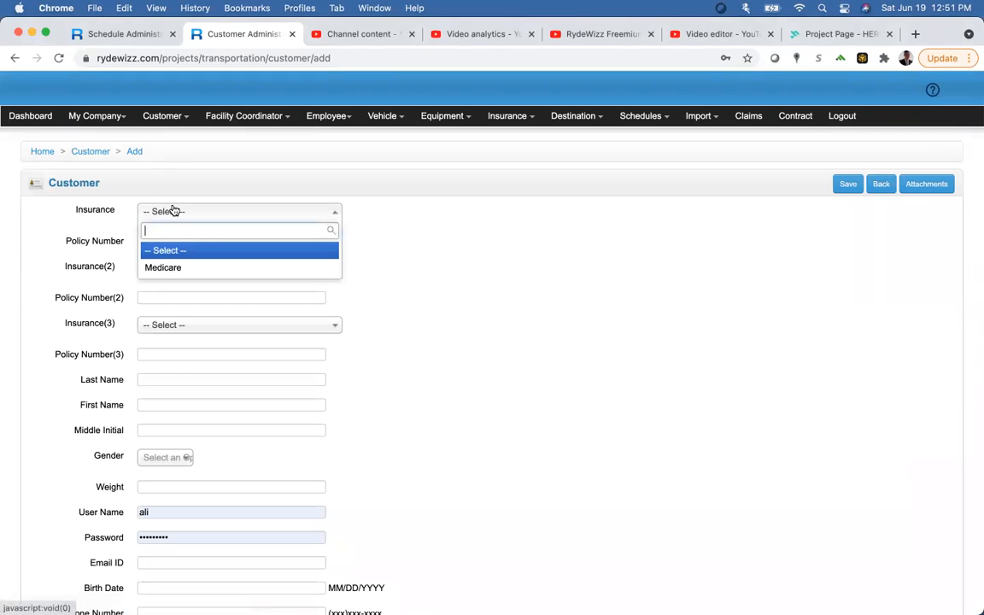
{"action": "left_click", "coordinate": [173, 265]}
Step: Enter the policy number, the customer's last and first name, and gender Male
{"action": "left_click", "coordinate": [163, 242]}
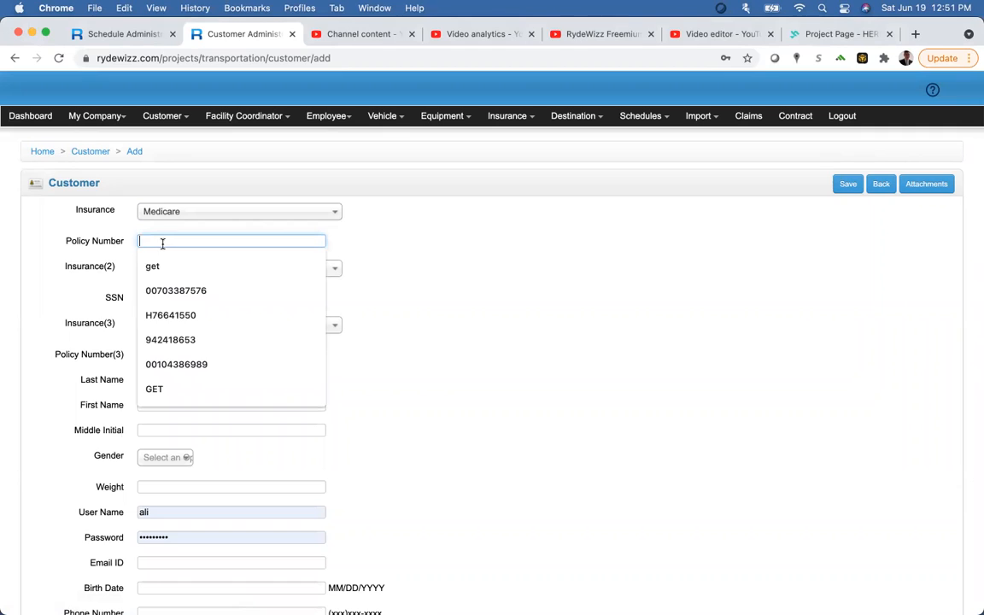
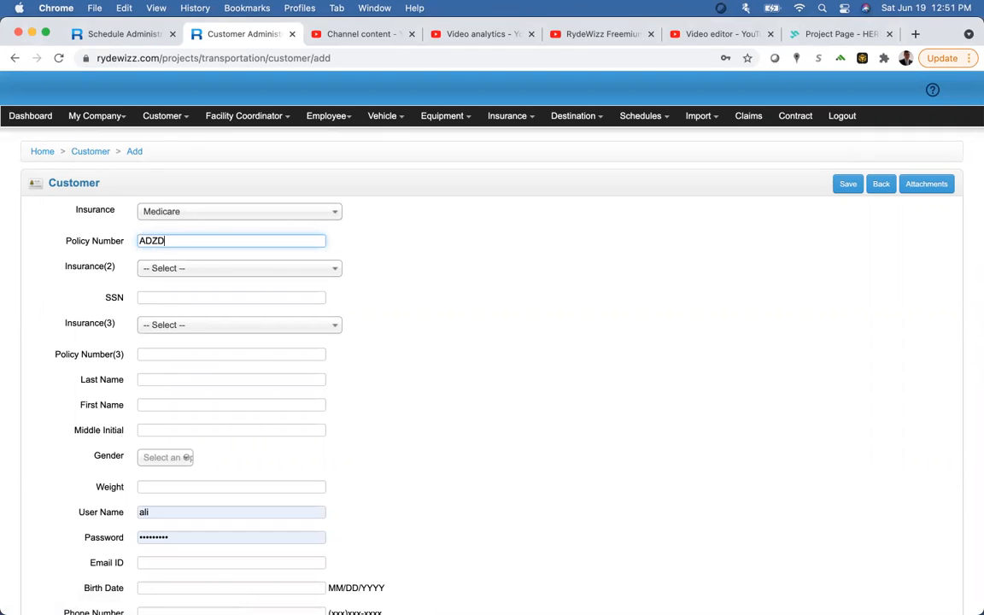
{"action": "key", "text": "Tab"}
{"action": "key", "text": "Tab"}
{"action": "key", "text": "Tab"}
{"action": "key", "text": "Tab"}
{"action": "key", "text": "Tab"}
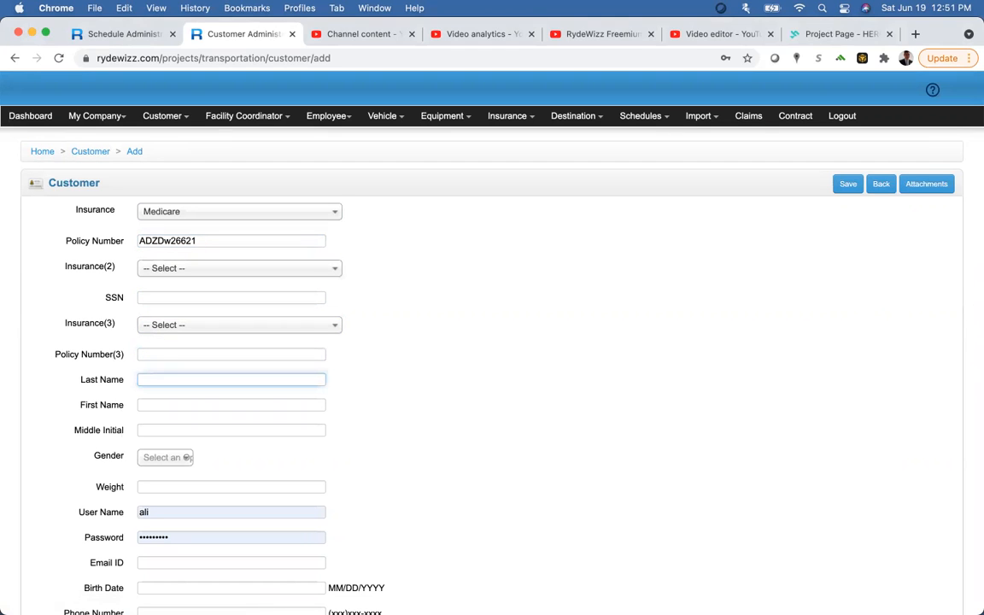
{"action": "key", "text": "Tab"}
{"action": "key", "text": "Tab"}
{"action": "key", "text": "Tab"}
{"action": "type", "text": "ma"}
{"action": "key", "text": "Return"}
{"action": "key", "text": "Tab"}
{"action": "key", "text": "Tab"}
Step: Clear the prefilled user name and set the birth date to 01/03/1977
{"action": "scroll", "coordinate": [71, 225], "scroll_direction": "down", "scroll_amount": 5}
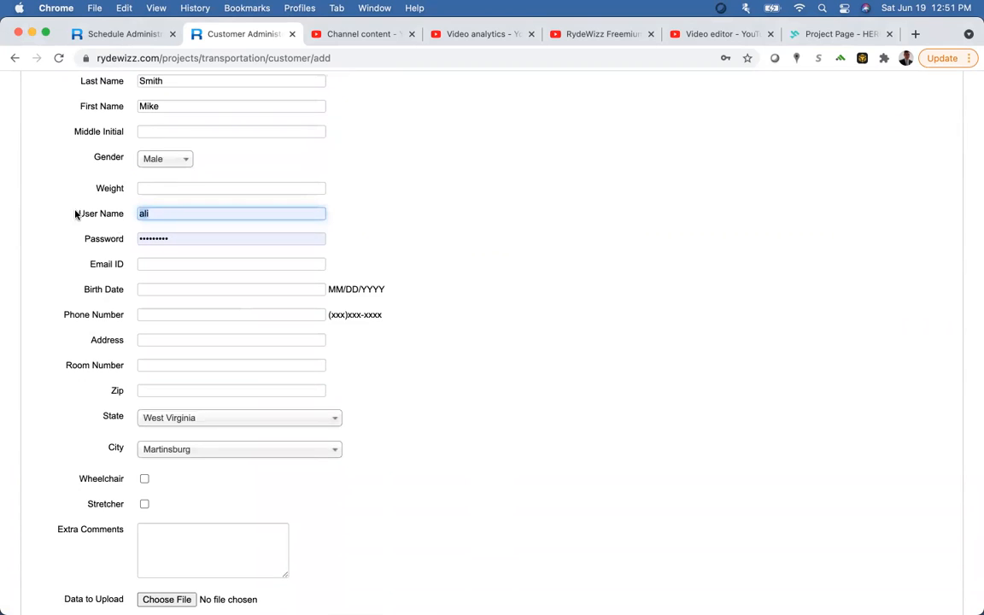
{"action": "left_click", "coordinate": [161, 213]}
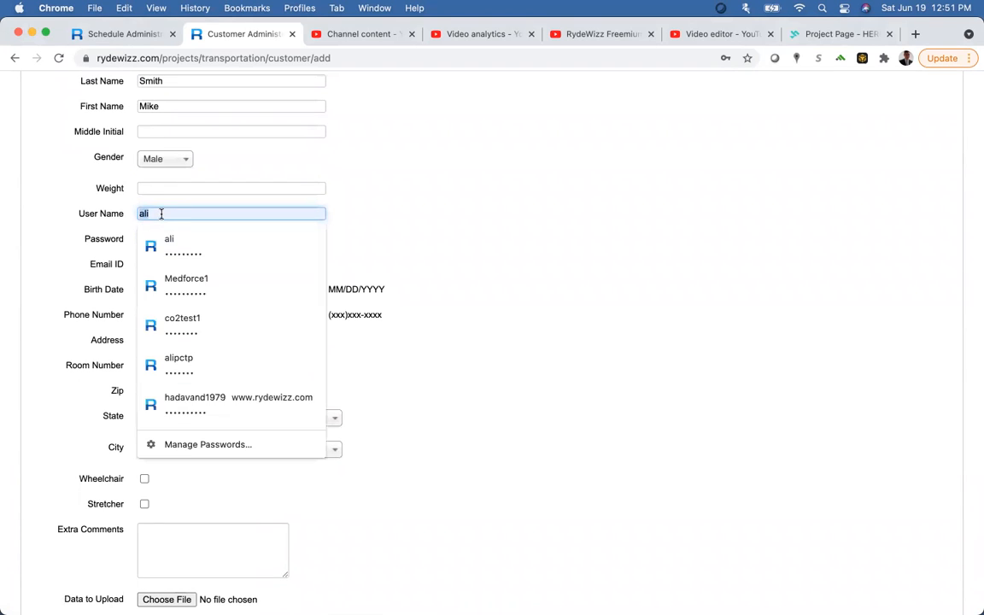
{"action": "key", "text": "BackSpace"}
{"action": "key", "text": "Tab"}
{"action": "key", "text": "Tab"}
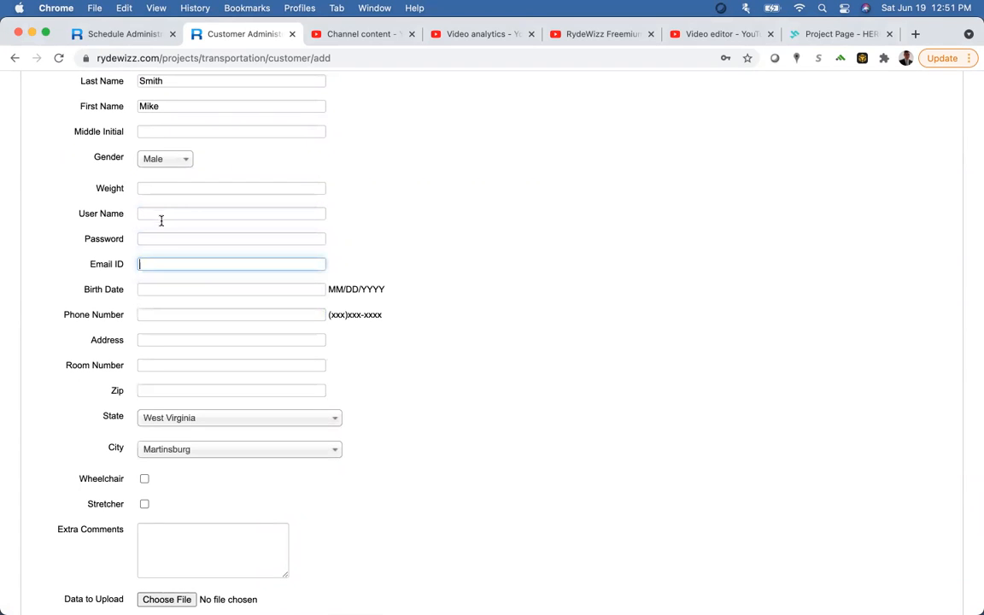
{"action": "key", "text": "Tab"}
{"action": "type", "text": "00"}
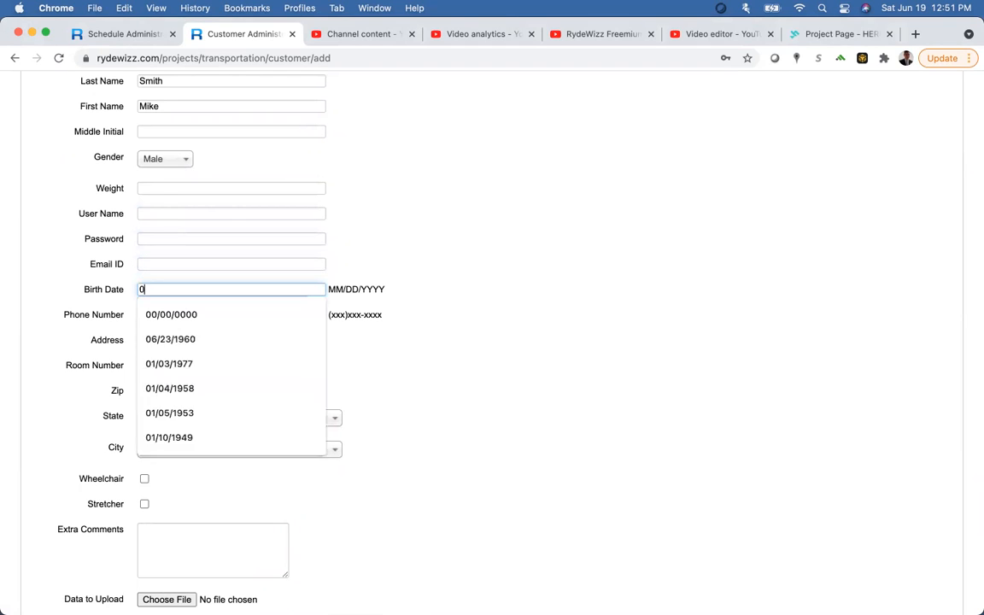
{"action": "key", "text": "Down"}
{"action": "key", "text": "Tab"}
{"action": "key", "text": "Tab"}
{"action": "key", "text": "shift+Tab"}
{"action": "key", "text": "shift+Tab"}
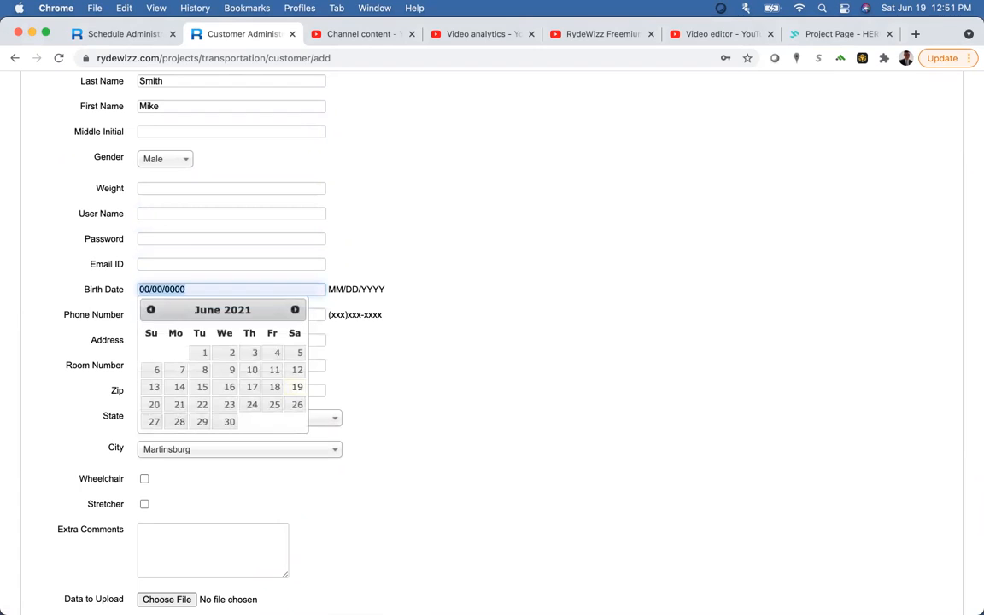
{"action": "type", "text": "01/"}
{"action": "left_click", "coordinate": [184, 314]}
{"action": "left_click", "coordinate": [100, 305]}
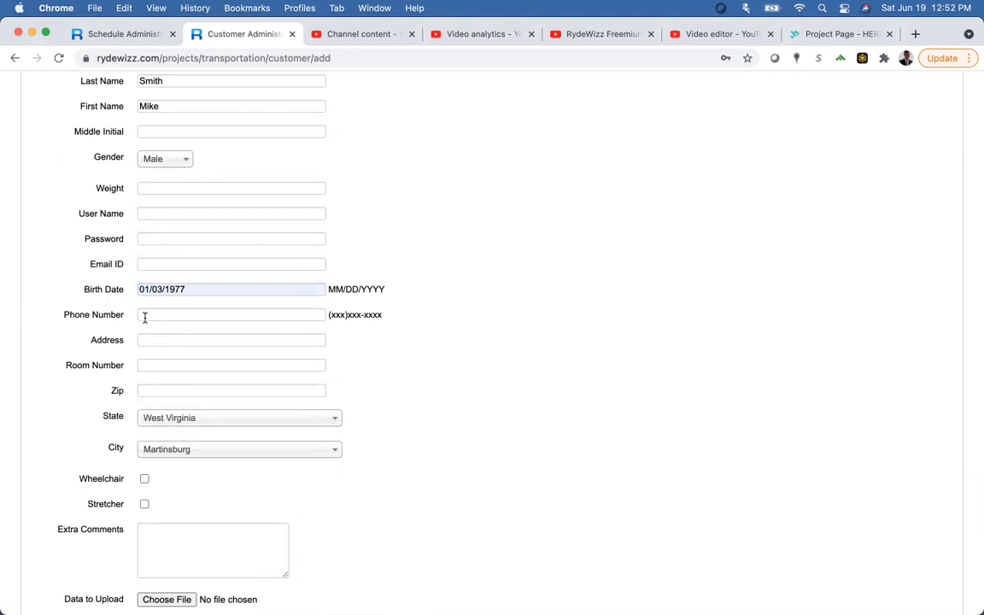
Step: Fill in the customer's phone number, street address and zip, then save the customer
{"action": "left_click", "coordinate": [144, 315]}
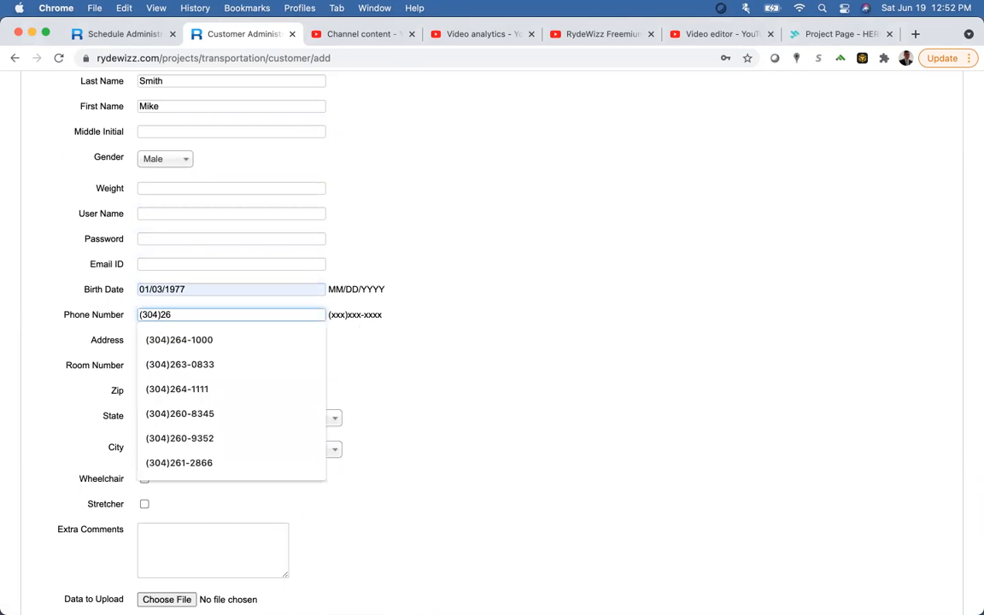
{"action": "key", "text": "Tab"}
{"action": "key", "text": "Tab"}
{"action": "key", "text": "shift+Tab"}
{"action": "key", "text": "shift+Tab"}
{"action": "key", "text": "Tab"}
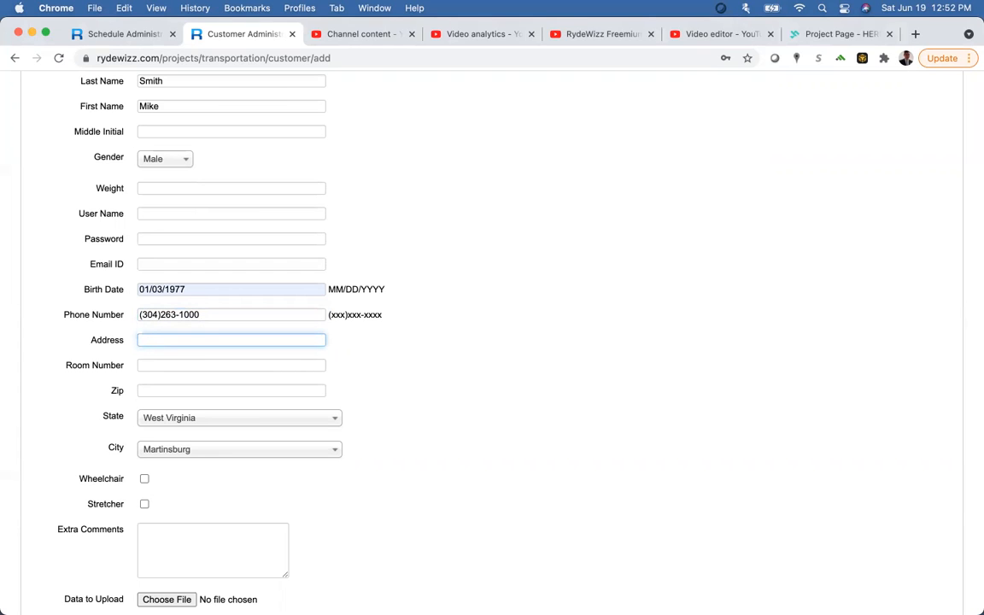
{"action": "type", "text": "1215"}
{"action": "key", "text": "Tab"}
{"action": "key", "text": "Tab"}
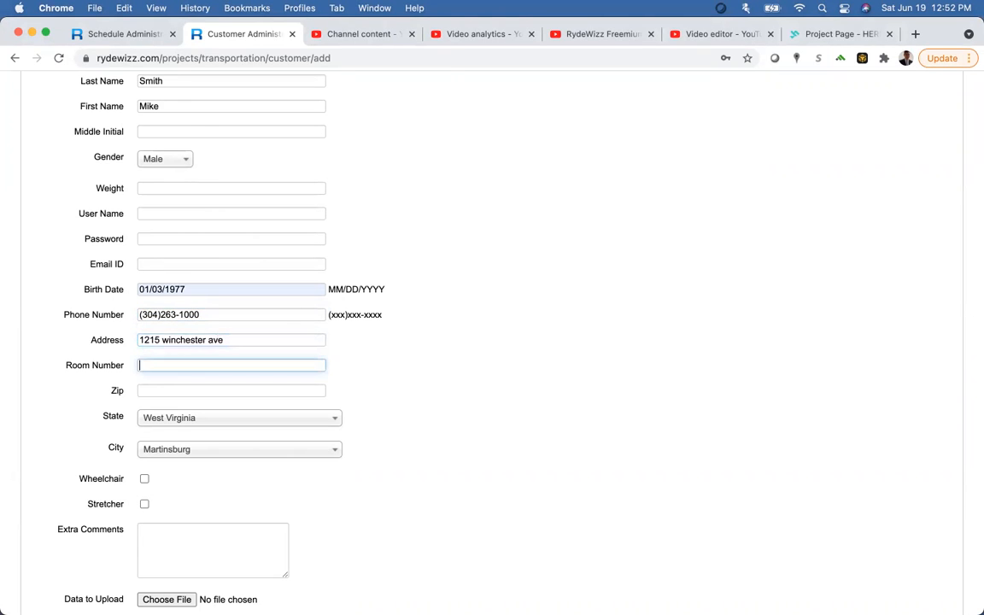
{"action": "type", "text": "25401"}
{"action": "left_click", "coordinate": [648, 441]}
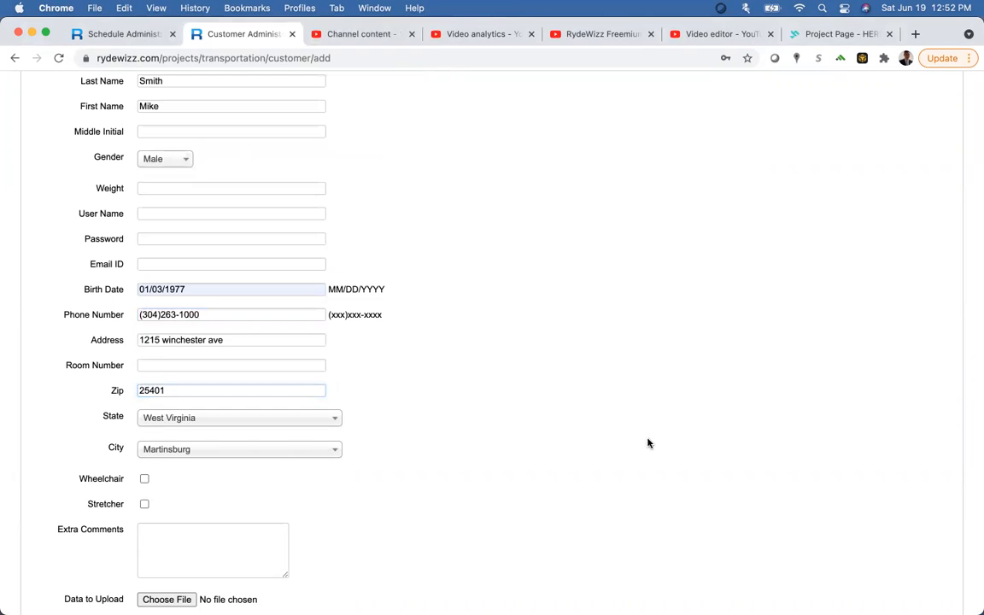
{"action": "scroll", "coordinate": [648, 442], "scroll_direction": "down", "scroll_amount": 3}
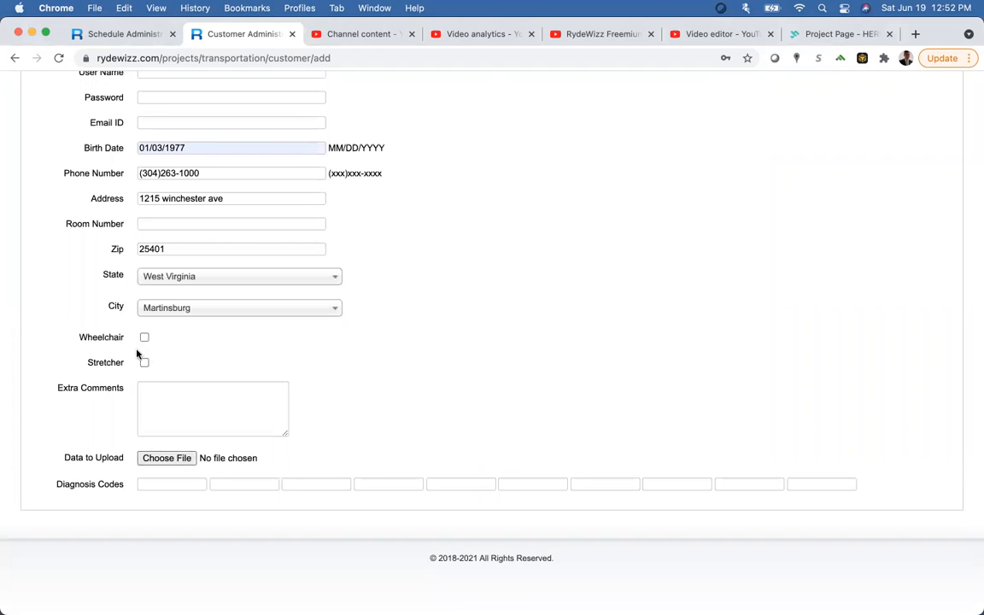
{"action": "scroll", "coordinate": [714, 330], "scroll_direction": "up", "scroll_amount": 6}
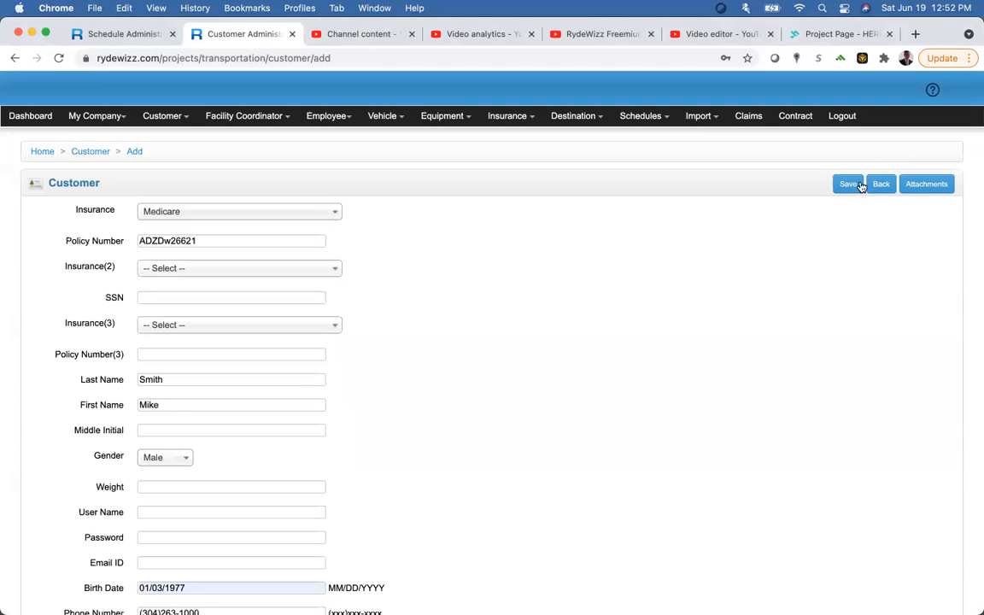
{"action": "left_click", "coordinate": [848, 184]}
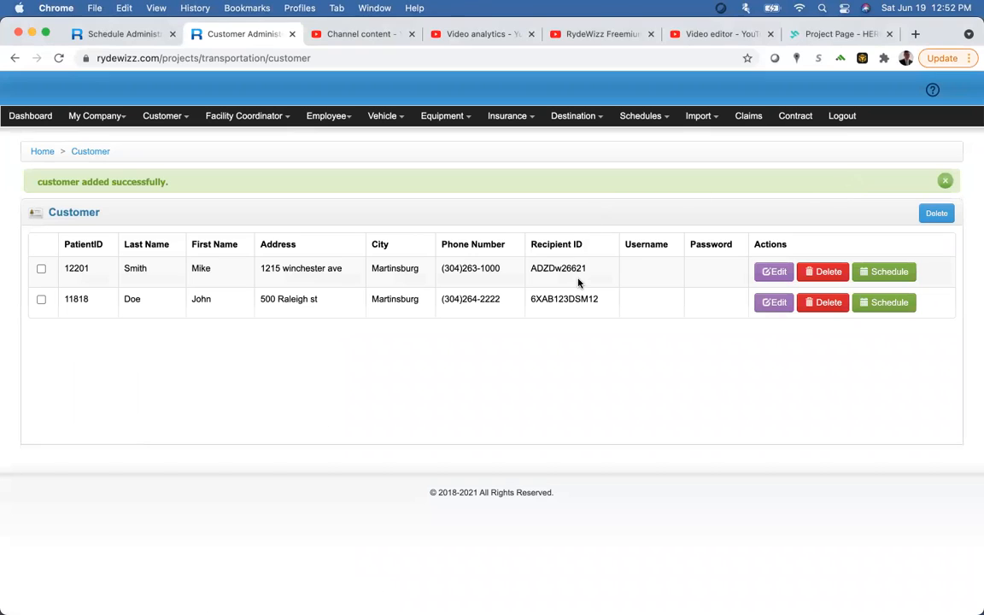
{"action": "left_click", "coordinate": [779, 272]}
{"action": "left_click", "coordinate": [938, 185]}
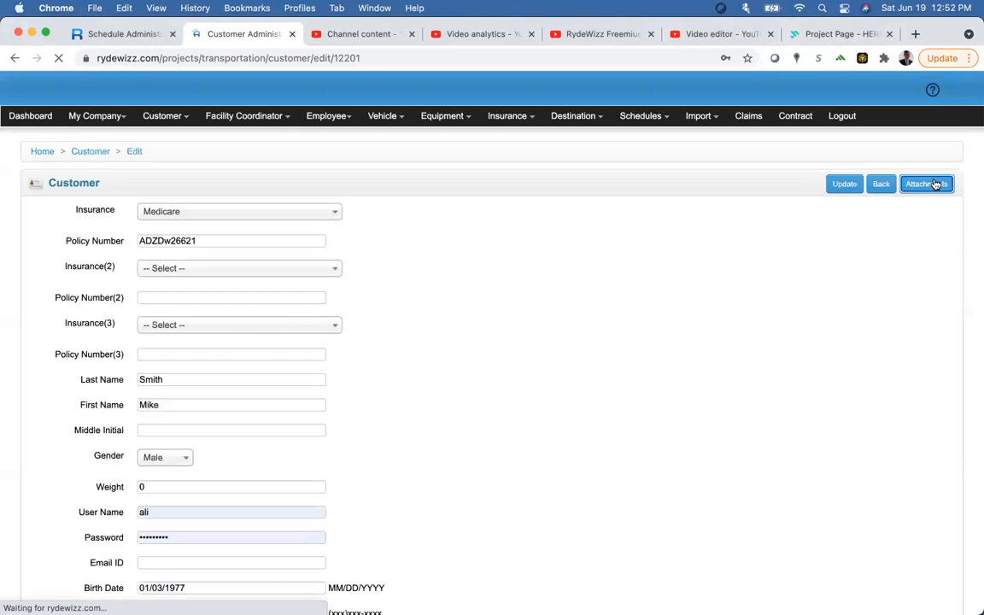
{"action": "left_click", "coordinate": [207, 299]}
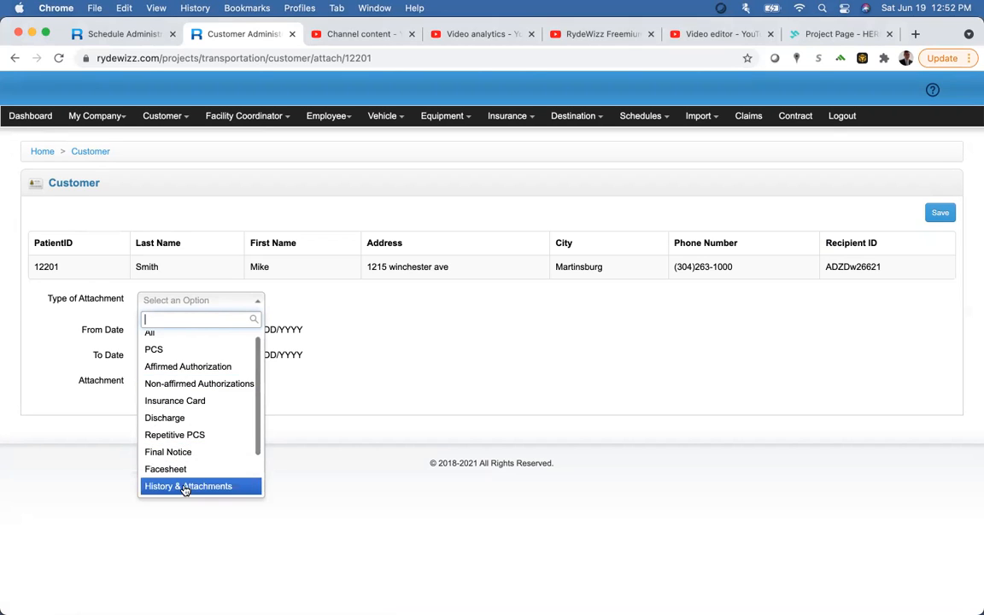
{"action": "left_click", "coordinate": [330, 357]}
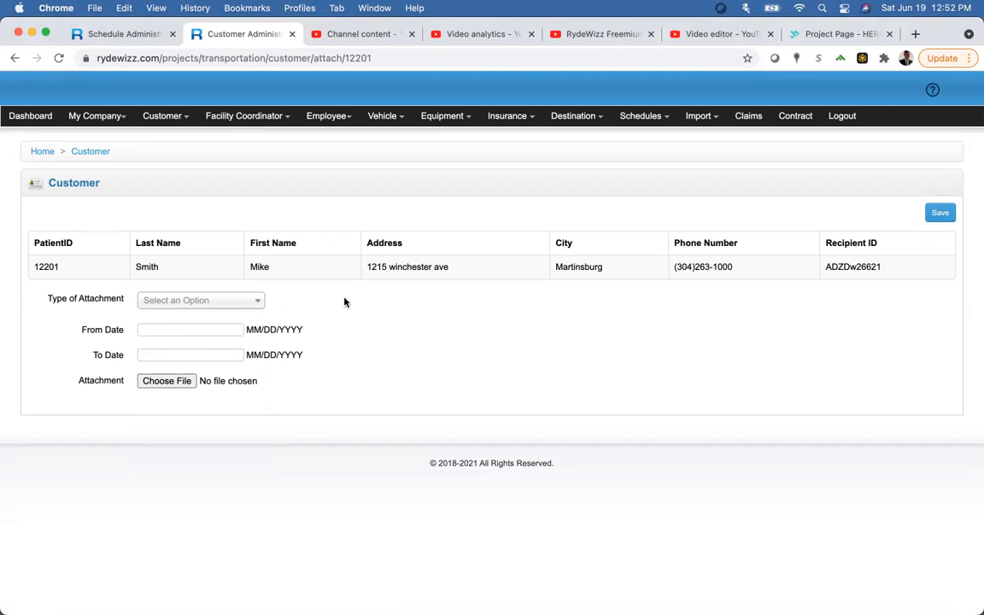
{"action": "left_click", "coordinate": [154, 119]}
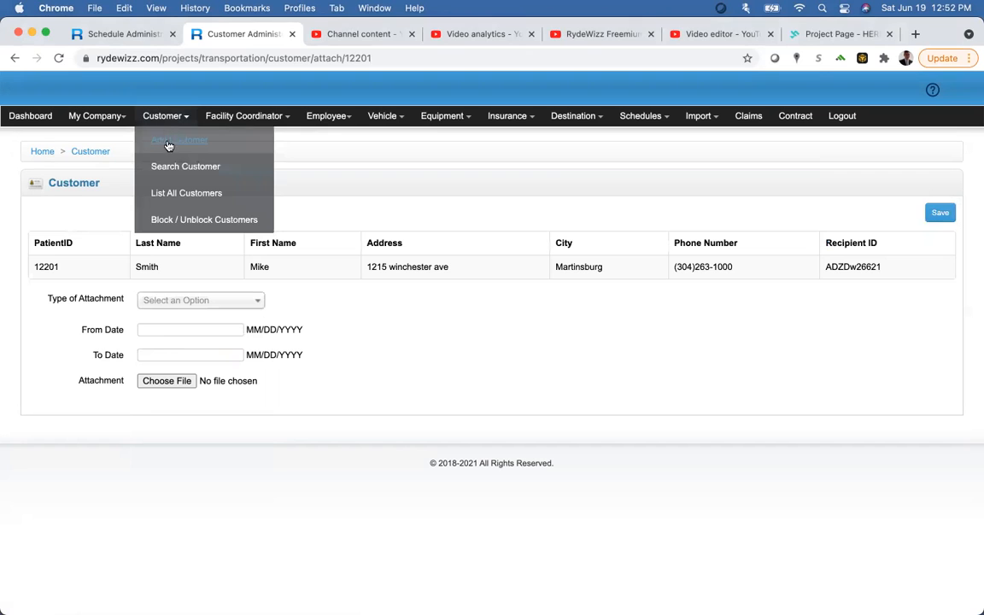
{"action": "left_click", "coordinate": [176, 196]}
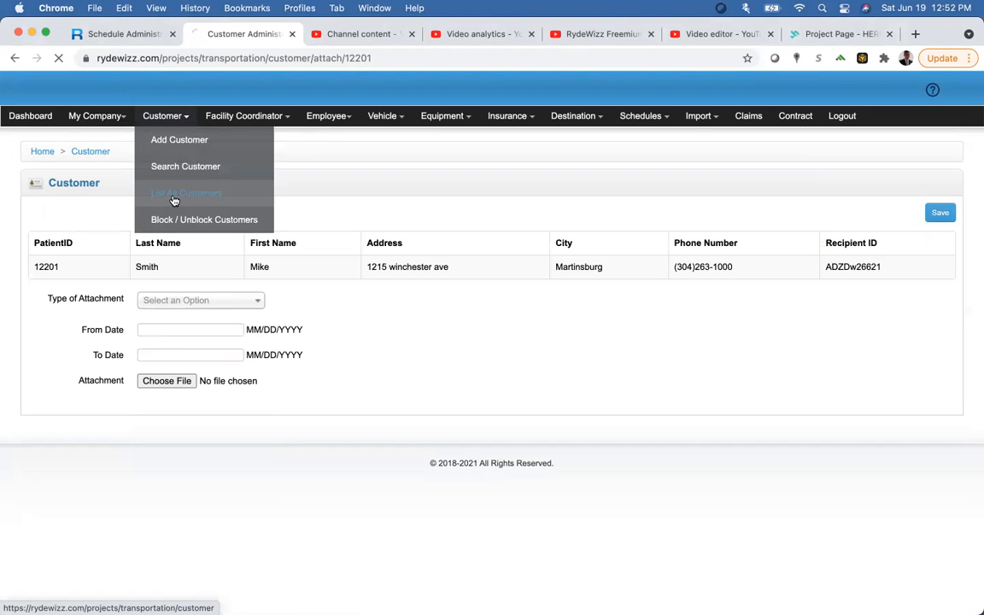
{"action": "left_click", "coordinate": [251, 119]}
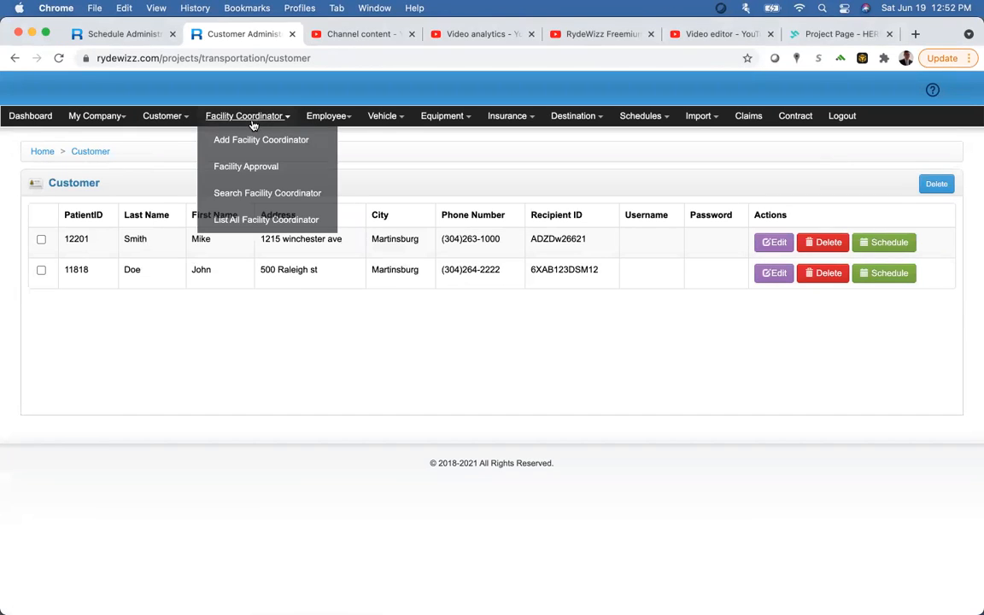
{"action": "left_click", "coordinate": [321, 122]}
{"action": "mouse_move", "coordinate": [327, 142]}
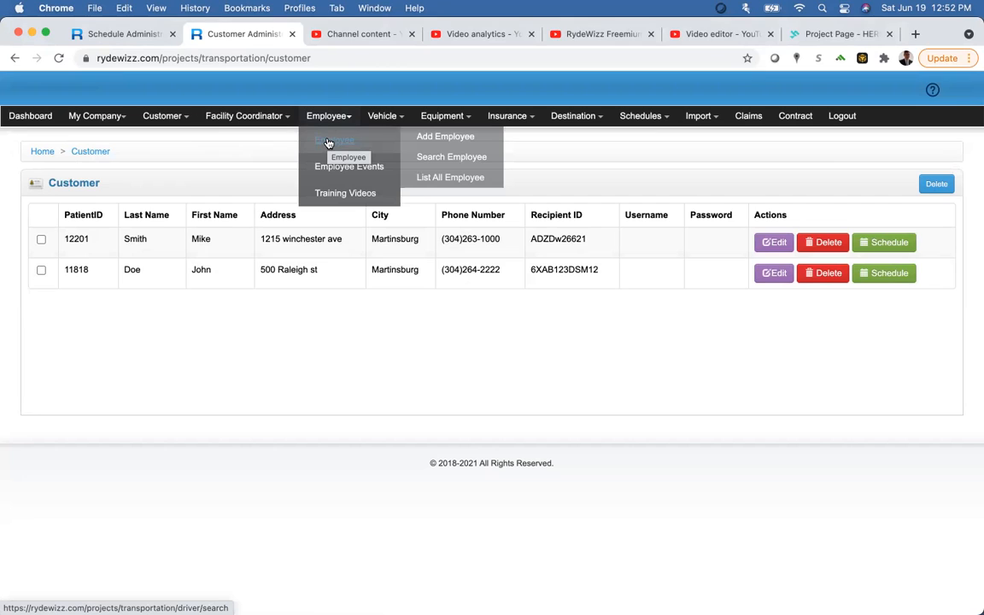
Step: List all employees and open driver 496's edit form, reviewing its username and password fields
{"action": "left_click", "coordinate": [435, 182]}
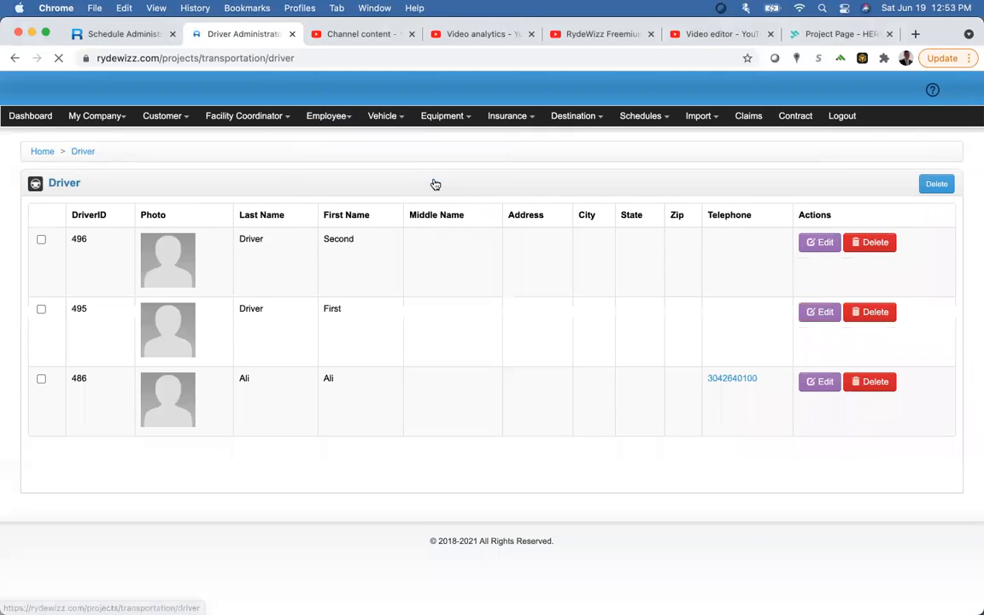
{"action": "left_click", "coordinate": [823, 245]}
{"action": "scroll", "coordinate": [217, 345], "scroll_direction": "down", "scroll_amount": 10}
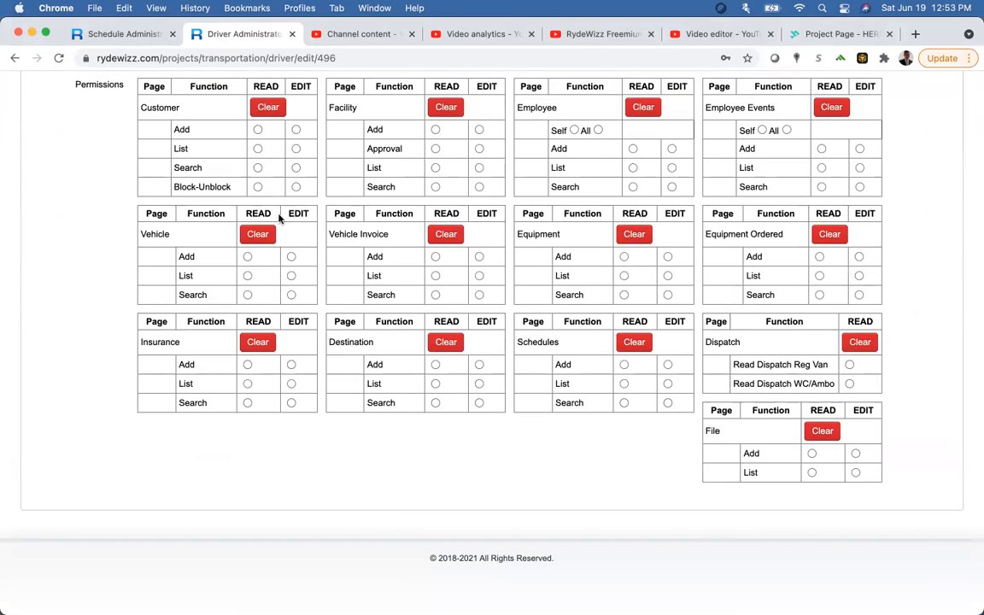
{"action": "scroll", "coordinate": [183, 339], "scroll_direction": "up", "scroll_amount": 8}
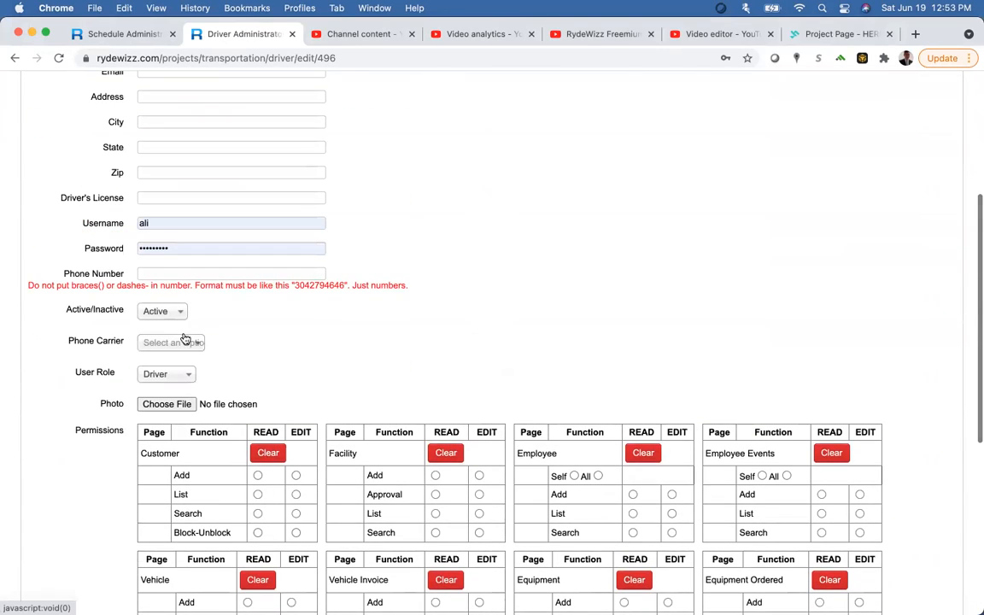
{"action": "scroll", "coordinate": [184, 339], "scroll_direction": "up", "scroll_amount": 5}
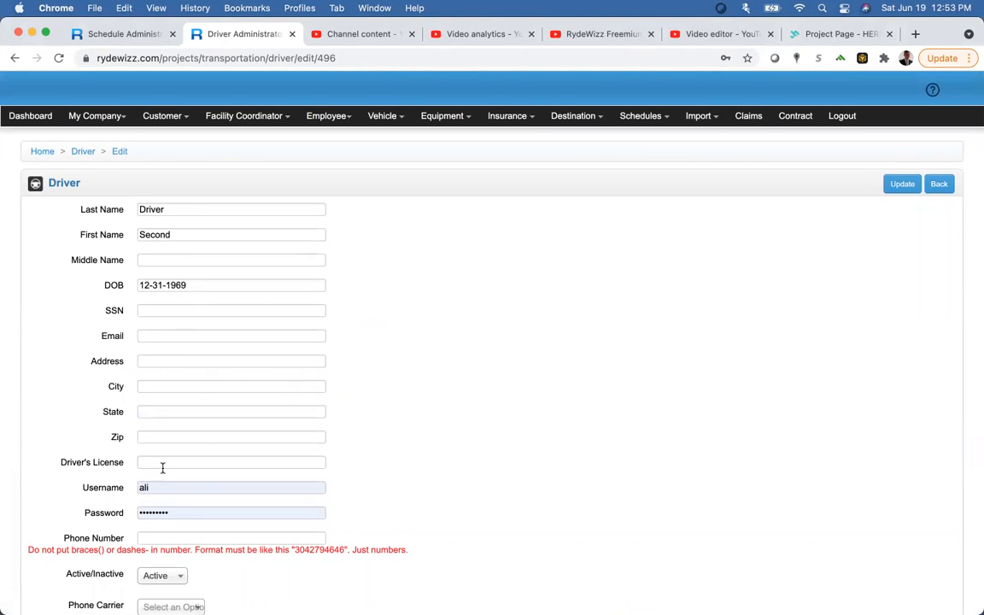
{"action": "double_click", "coordinate": [146, 488]}
{"action": "left_click", "coordinate": [160, 504]}
{"action": "left_click", "coordinate": [166, 512]}
{"action": "left_click", "coordinate": [456, 469]}
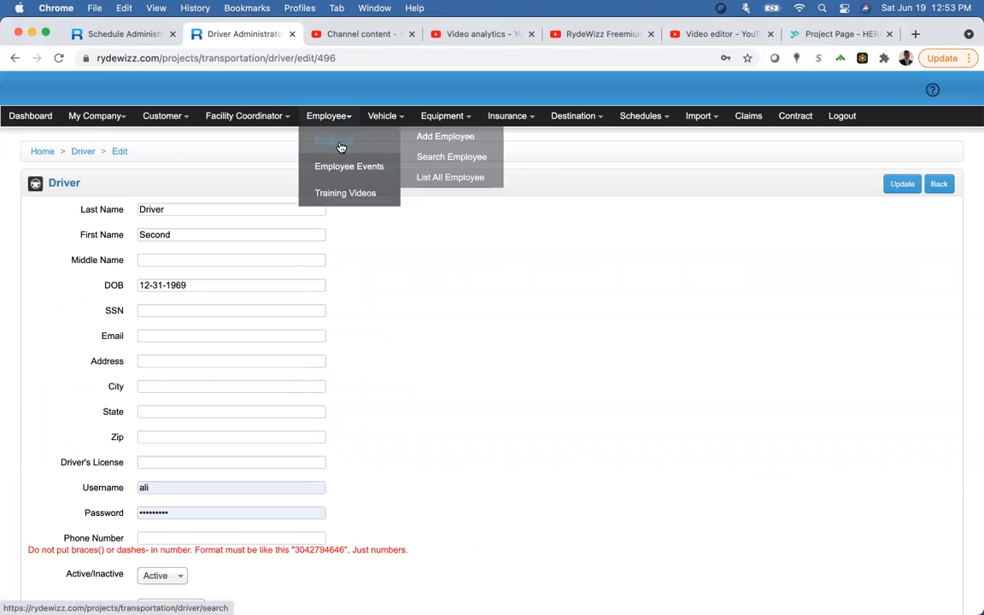
Step: Open Search Employee Events, browse the event types, and glance at the Add Employee Event form
{"action": "mouse_move", "coordinate": [373, 171]}
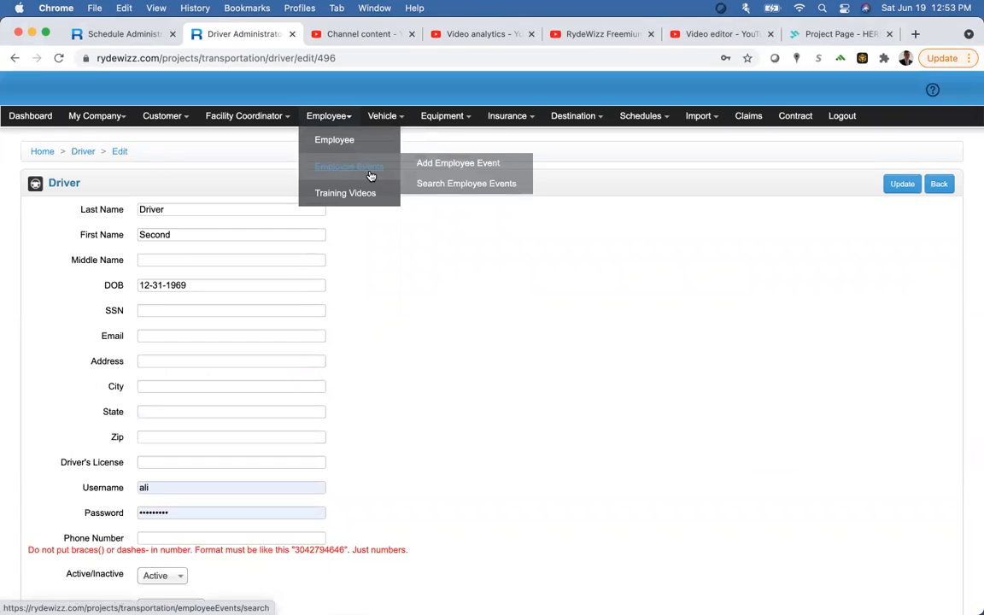
{"action": "left_click", "coordinate": [434, 185]}
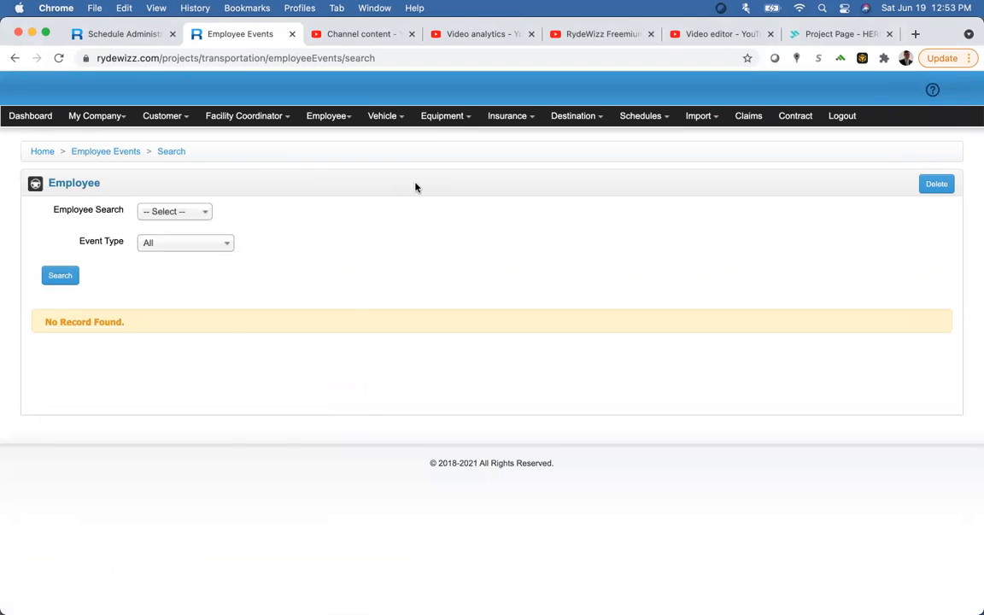
{"action": "left_click", "coordinate": [209, 243]}
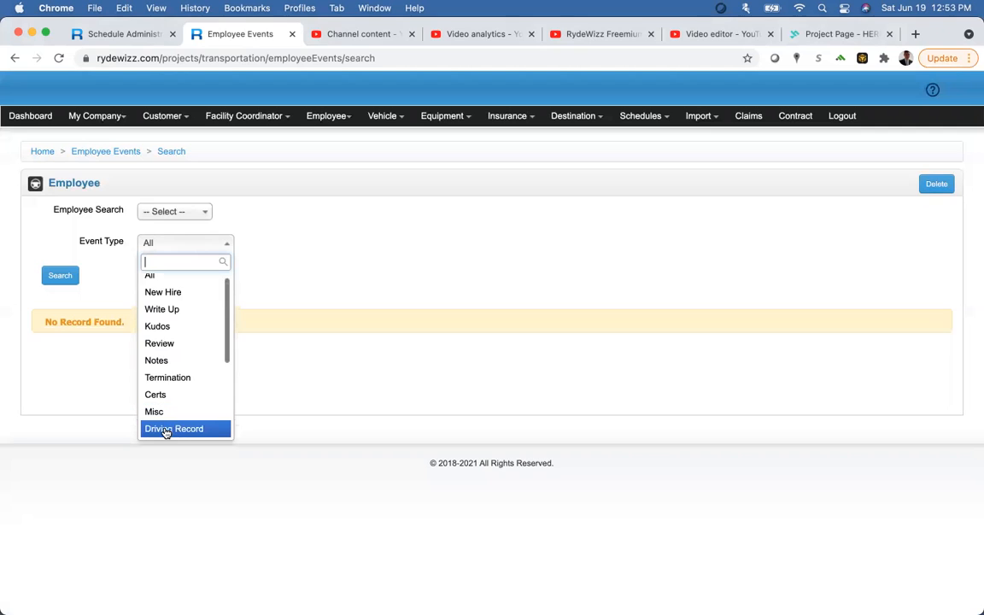
{"action": "scroll", "coordinate": [173, 401], "scroll_direction": "down", "scroll_amount": 4}
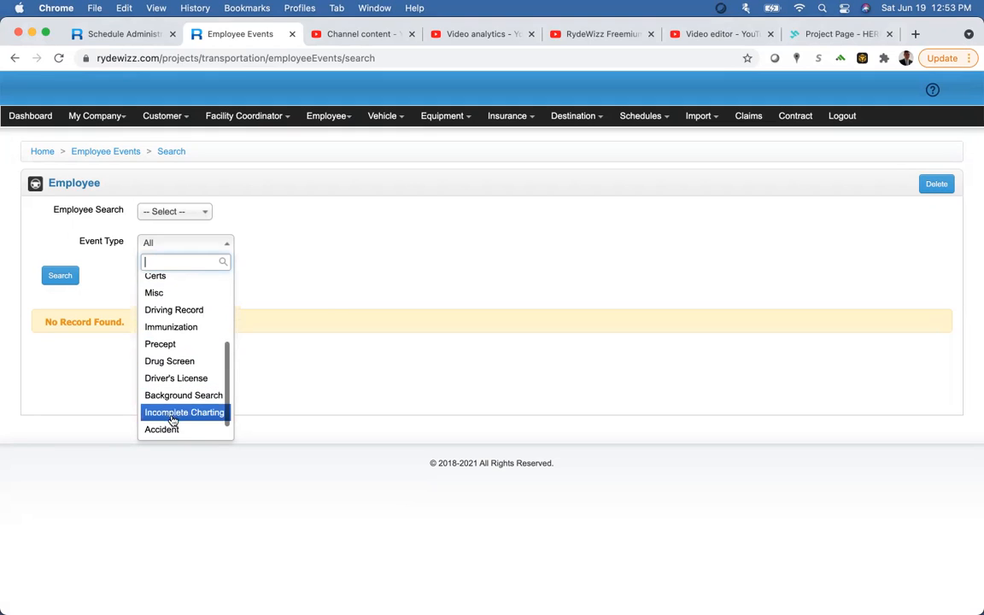
{"action": "left_click", "coordinate": [156, 223]}
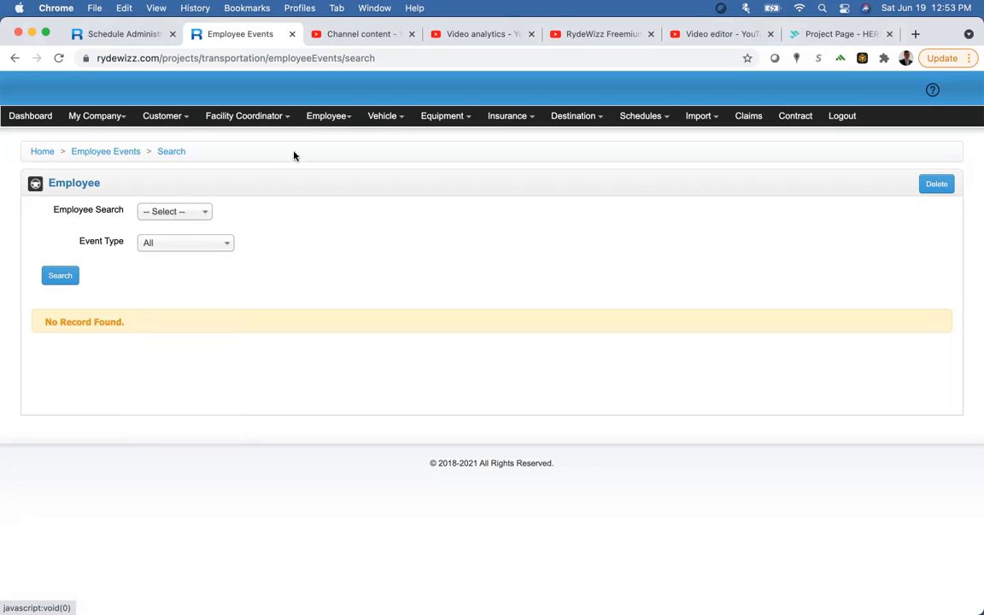
{"action": "mouse_move", "coordinate": [320, 118]}
{"action": "mouse_move", "coordinate": [395, 167]}
{"action": "left_click", "coordinate": [430, 164]}
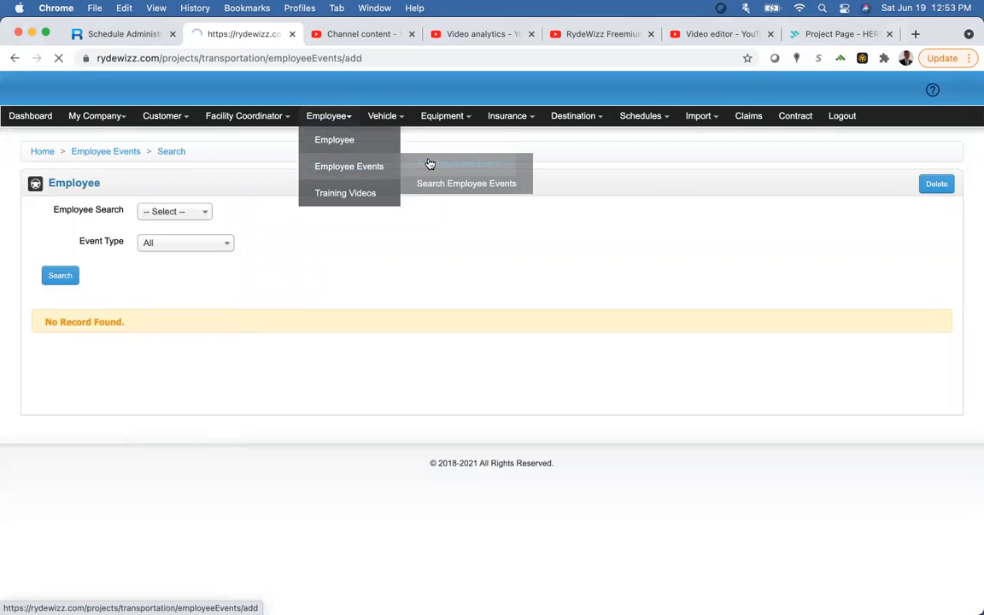
{"action": "mouse_move", "coordinate": [333, 120]}
{"action": "mouse_move", "coordinate": [401, 175]}
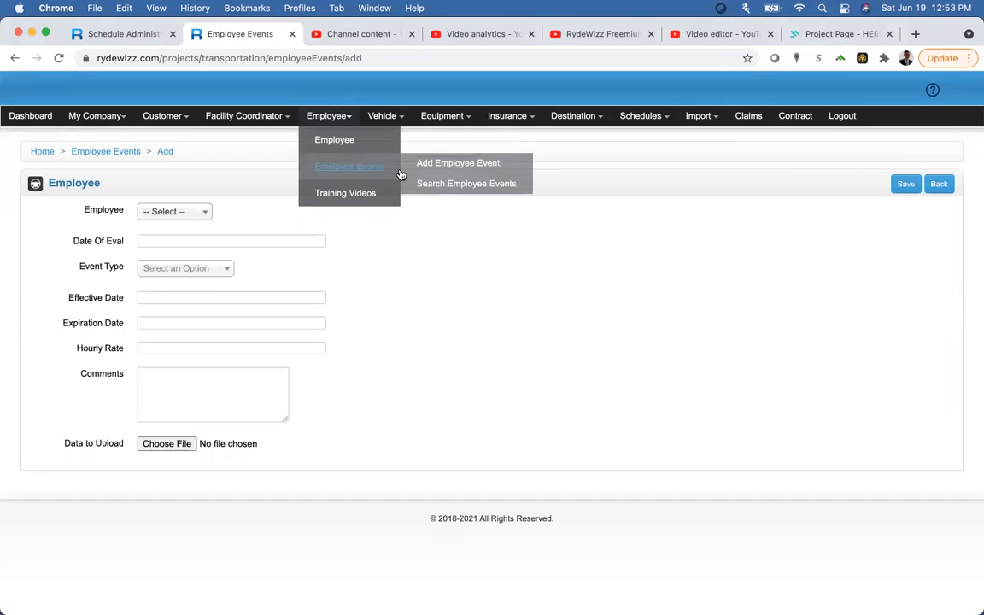
{"action": "left_click", "coordinate": [447, 187]}
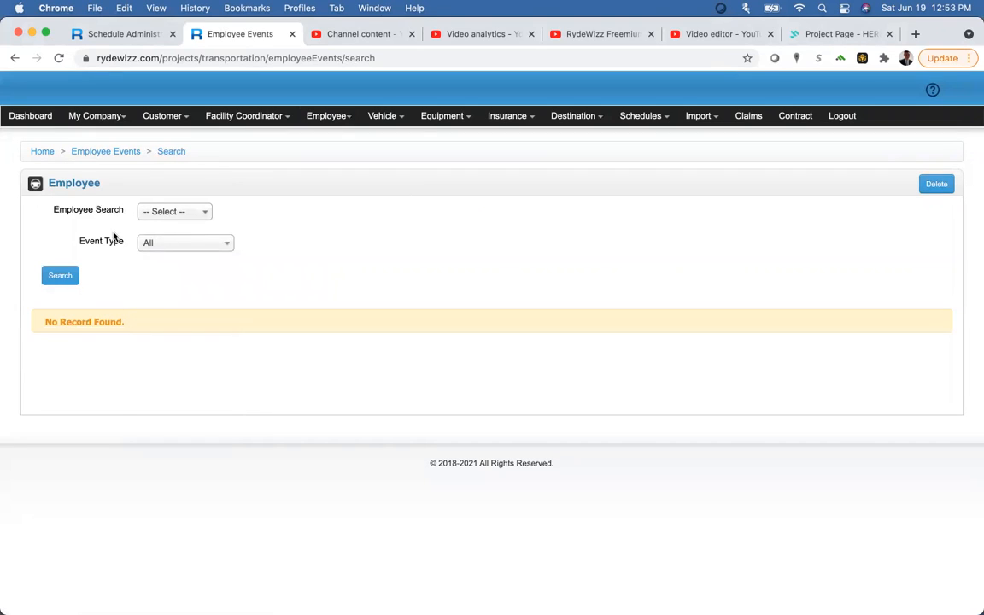
Step: Search employee events for driver 496, which returns no records
{"action": "left_click", "coordinate": [180, 219]}
{"action": "left_click", "coordinate": [182, 266]}
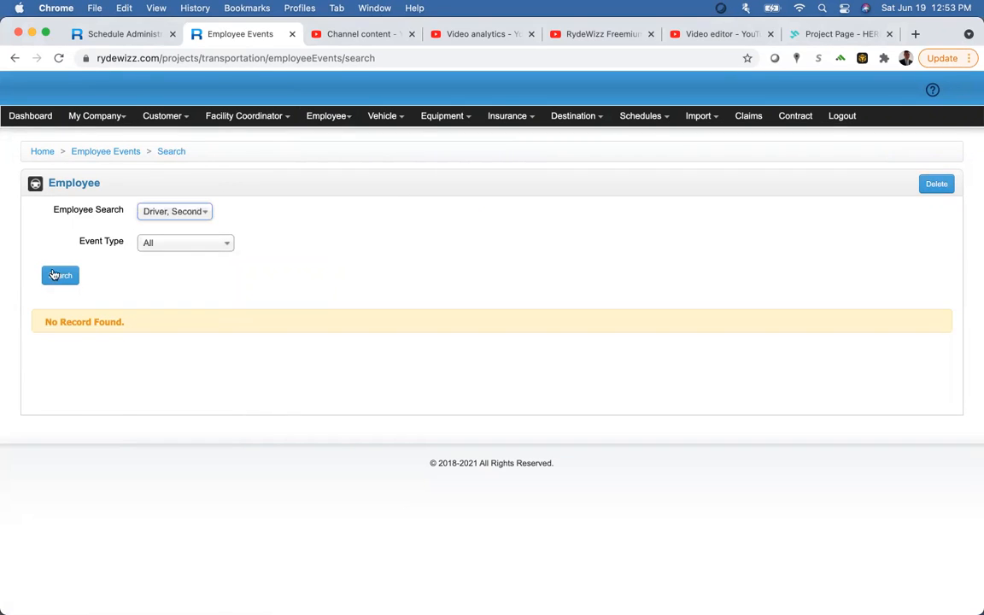
{"action": "left_click", "coordinate": [60, 276]}
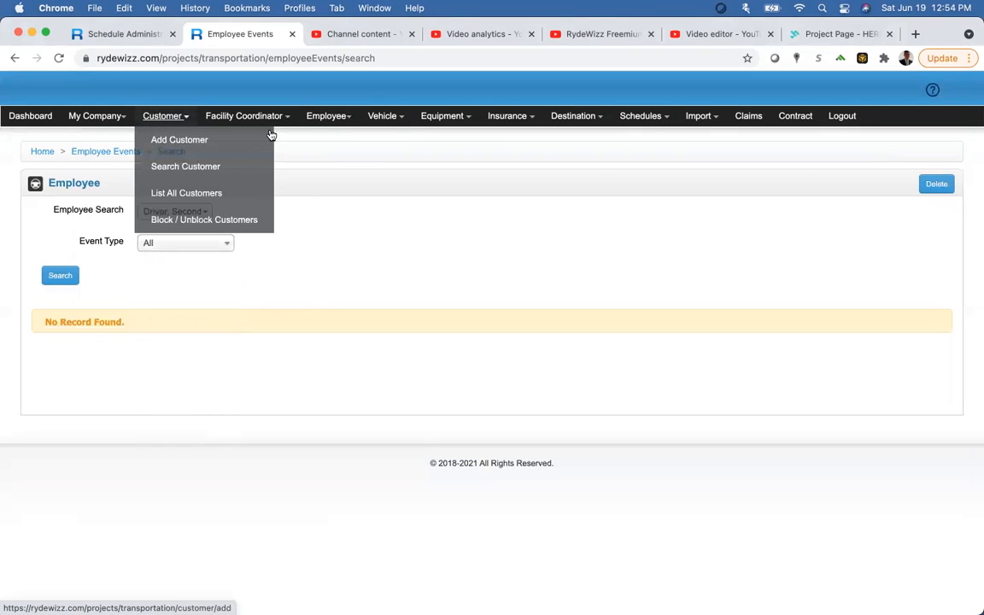
Step: Open Vehicle > List All Vehicles to view unit 21, the 2021 Chrysler Pacifica regular van
{"action": "mouse_move", "coordinate": [325, 127]}
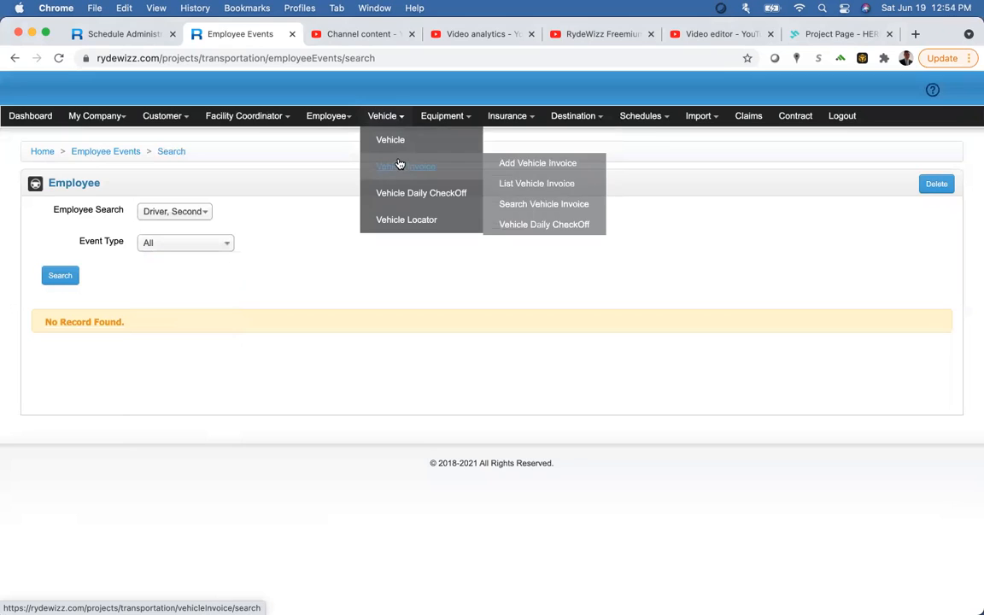
{"action": "mouse_move", "coordinate": [404, 141]}
{"action": "left_click", "coordinate": [525, 159]}
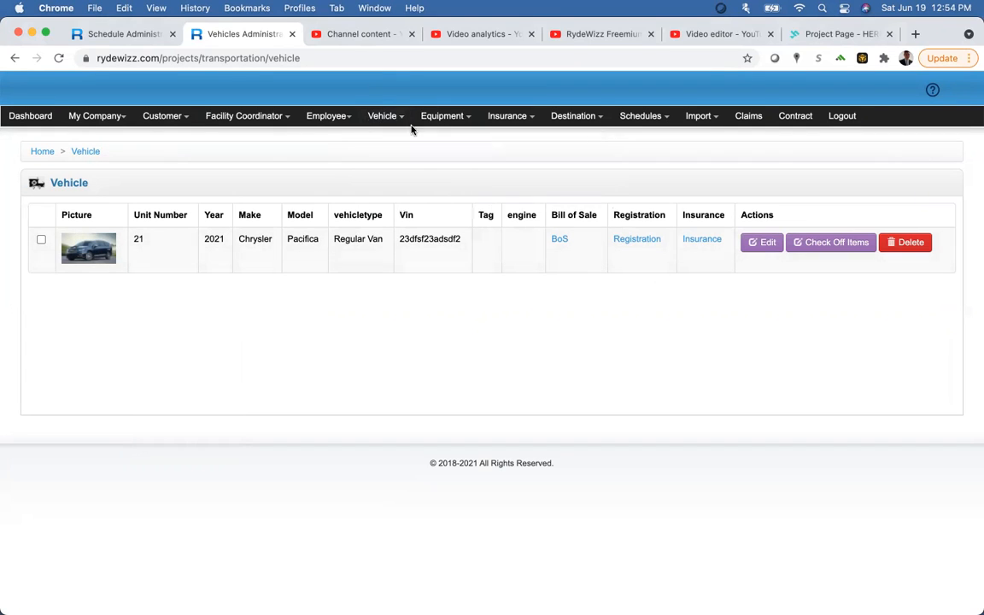
{"action": "mouse_move", "coordinate": [382, 116]}
{"action": "mouse_move", "coordinate": [392, 144]}
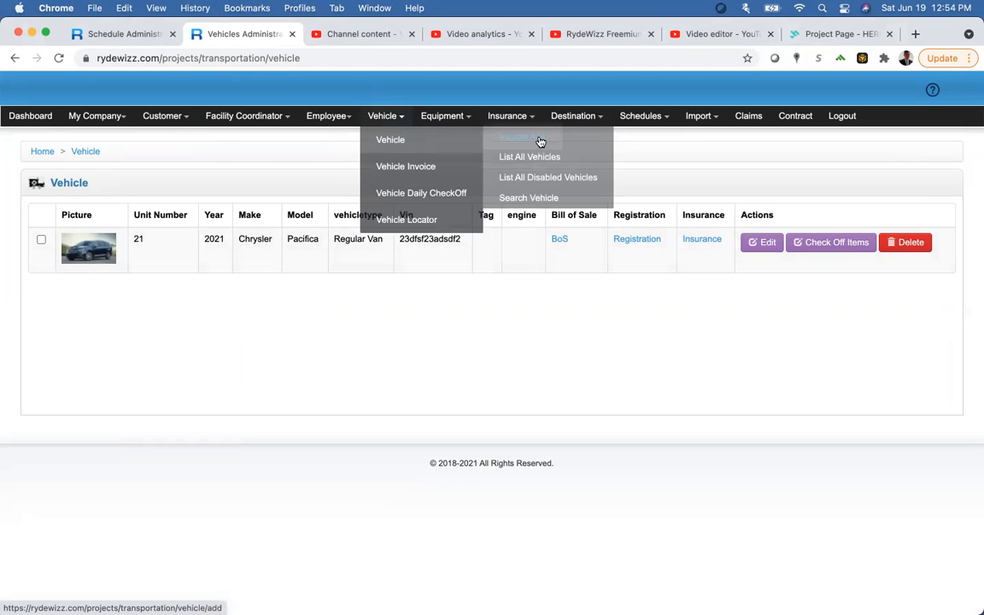
{"action": "mouse_move", "coordinate": [439, 168]}
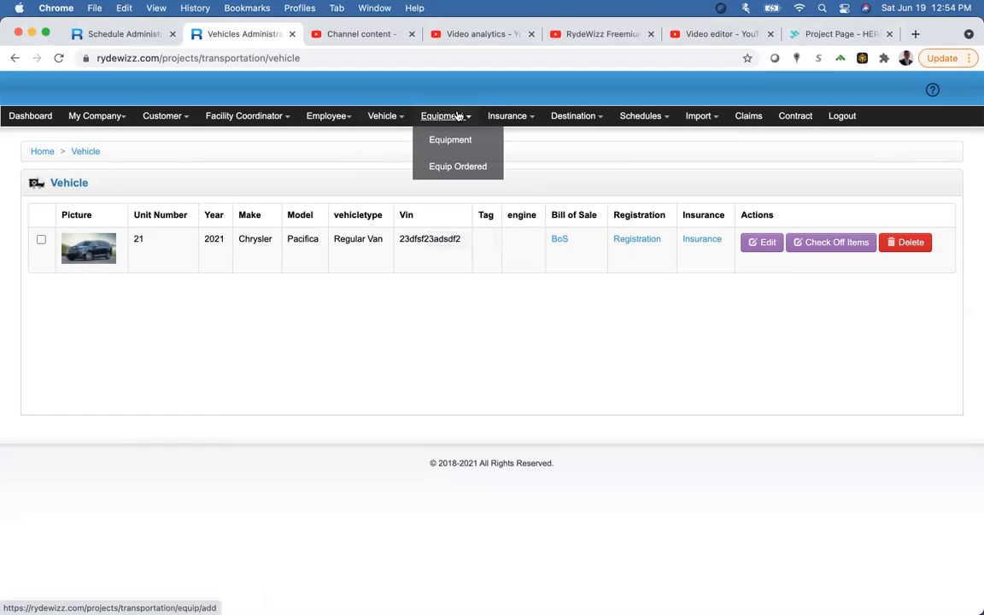
{"action": "mouse_move", "coordinate": [500, 121]}
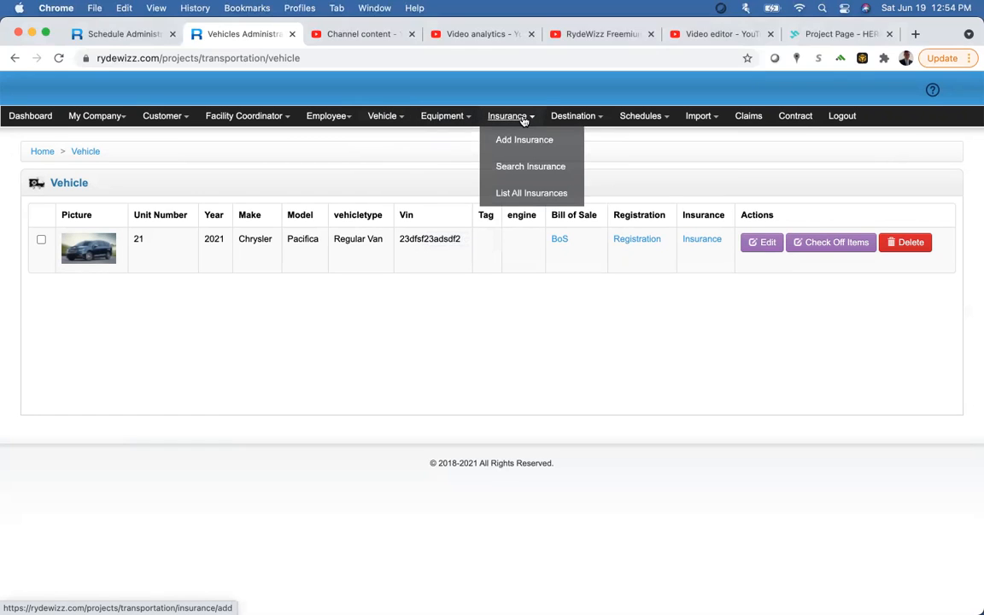
Step: Edit the Medicare insurance entry, set its type to Medicare, update it and return to the list
{"action": "left_click", "coordinate": [518, 199]}
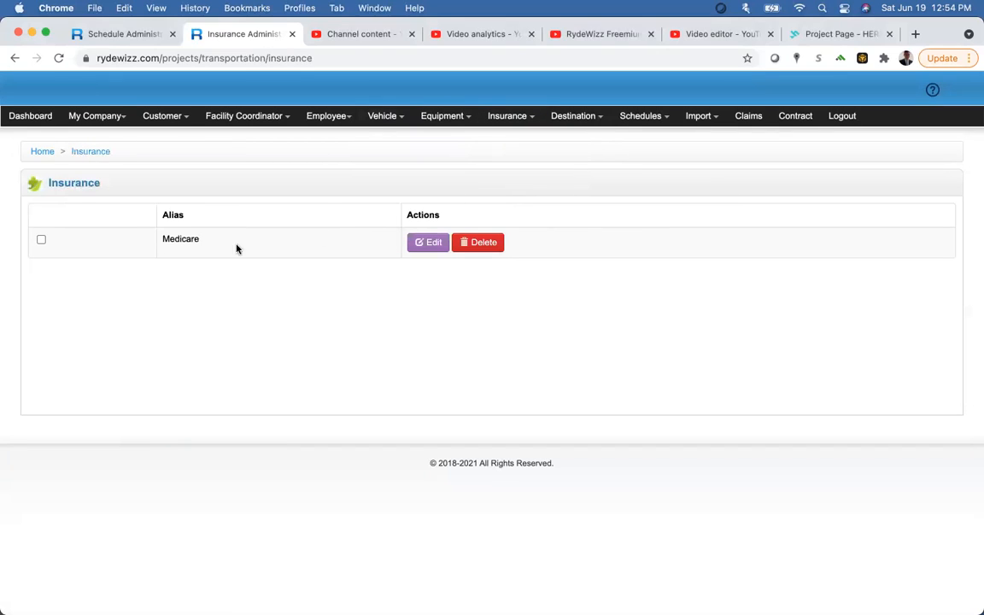
{"action": "left_click", "coordinate": [428, 242]}
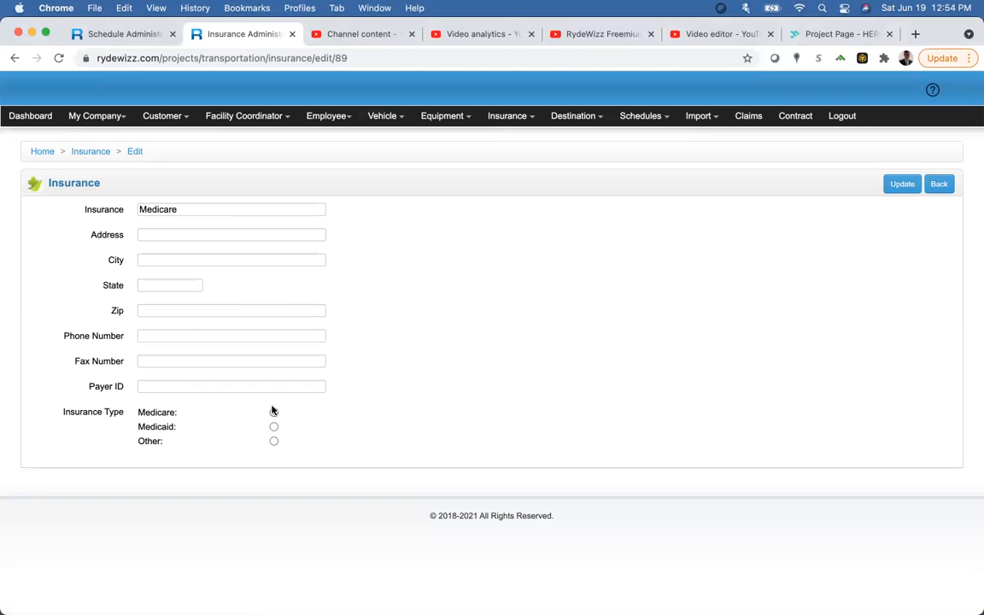
{"action": "left_click", "coordinate": [273, 412]}
{"action": "left_click", "coordinate": [902, 183]}
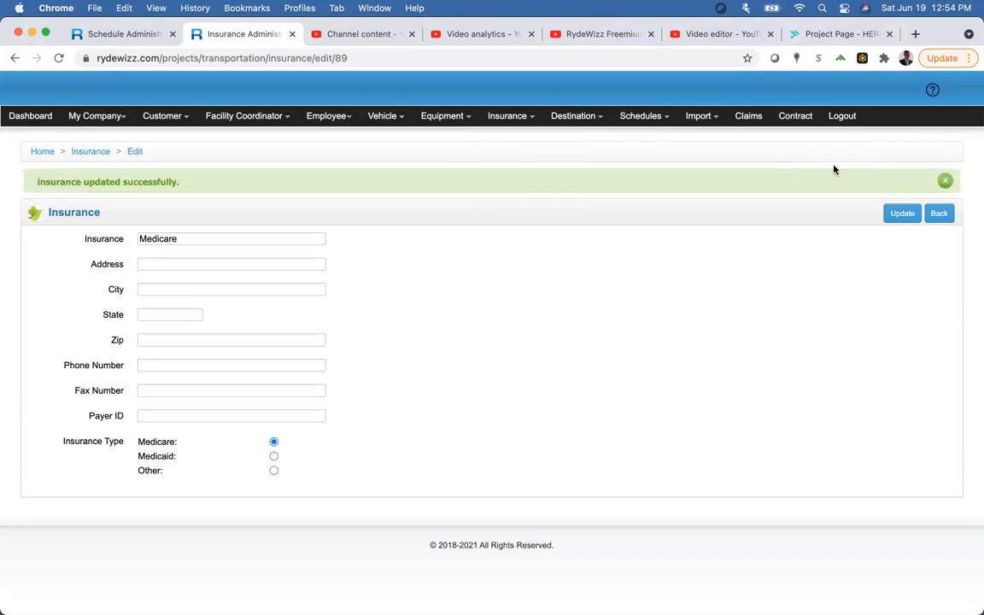
{"action": "left_click", "coordinate": [938, 214]}
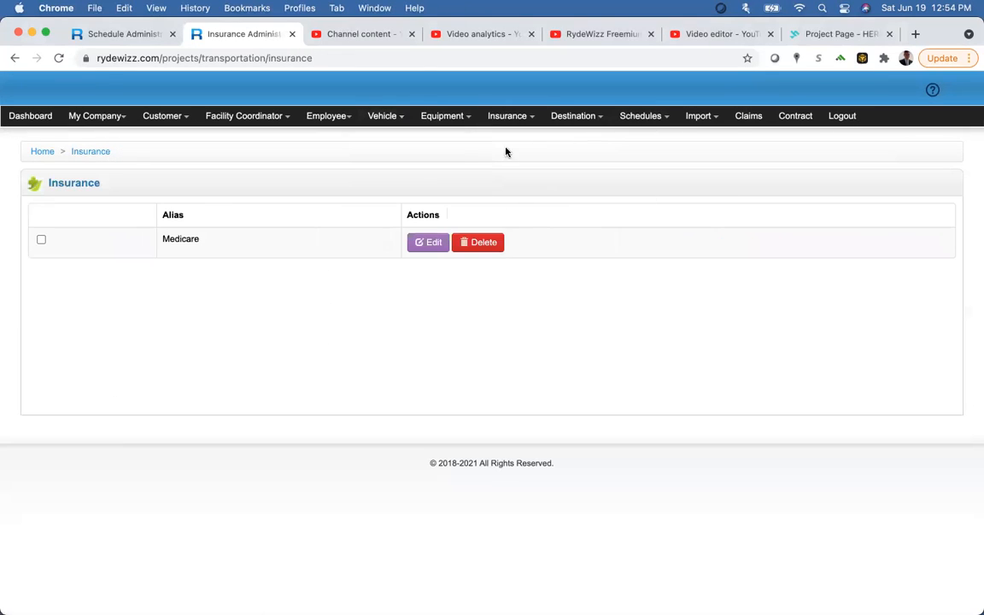
Step: Look at the Add Insurance form and return to the insurance list without adding
{"action": "left_click", "coordinate": [510, 115]}
{"action": "left_click", "coordinate": [511, 139]}
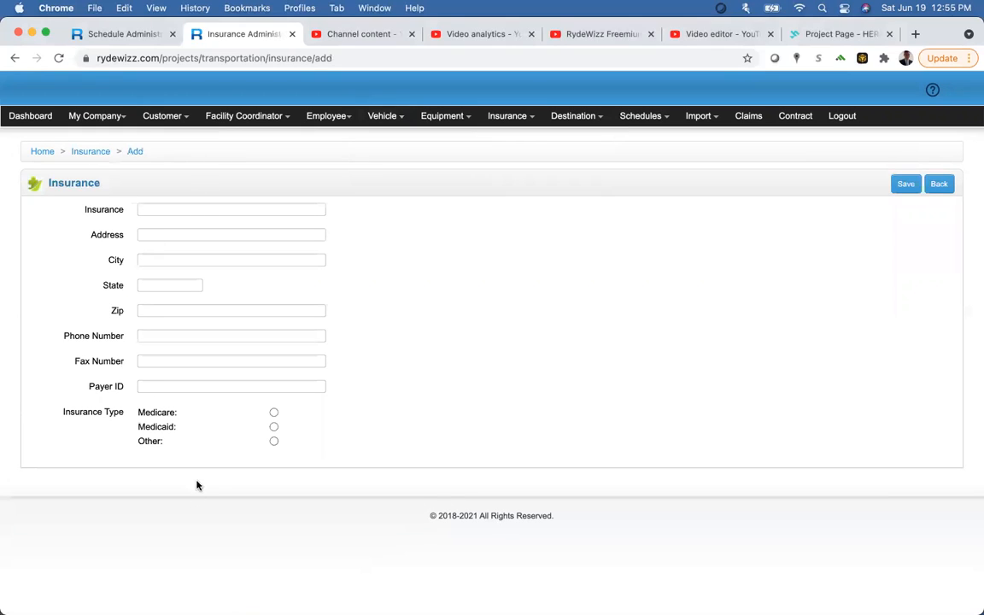
{"action": "left_click", "coordinate": [938, 185]}
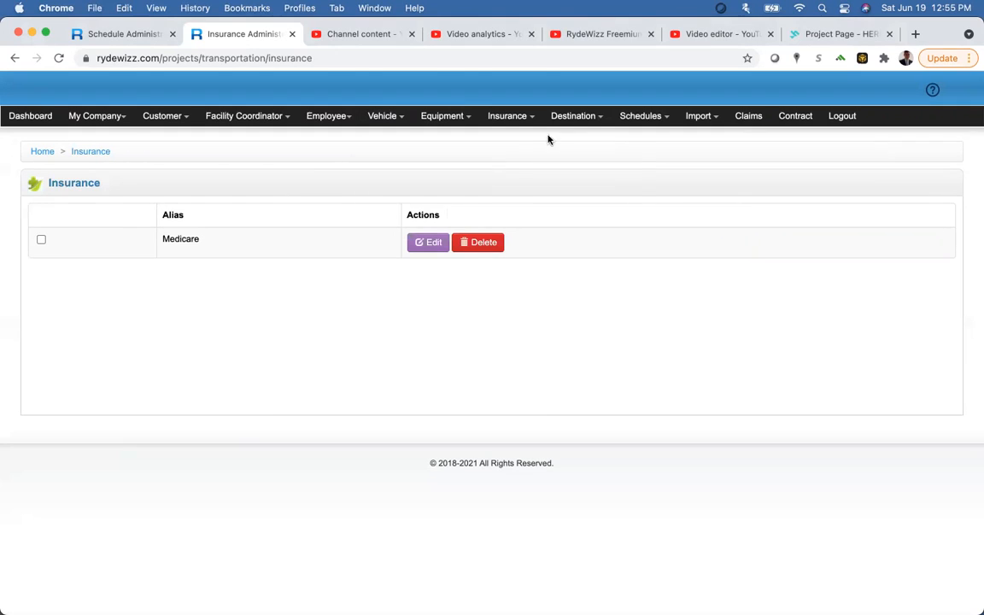
{"action": "mouse_move", "coordinate": [556, 124]}
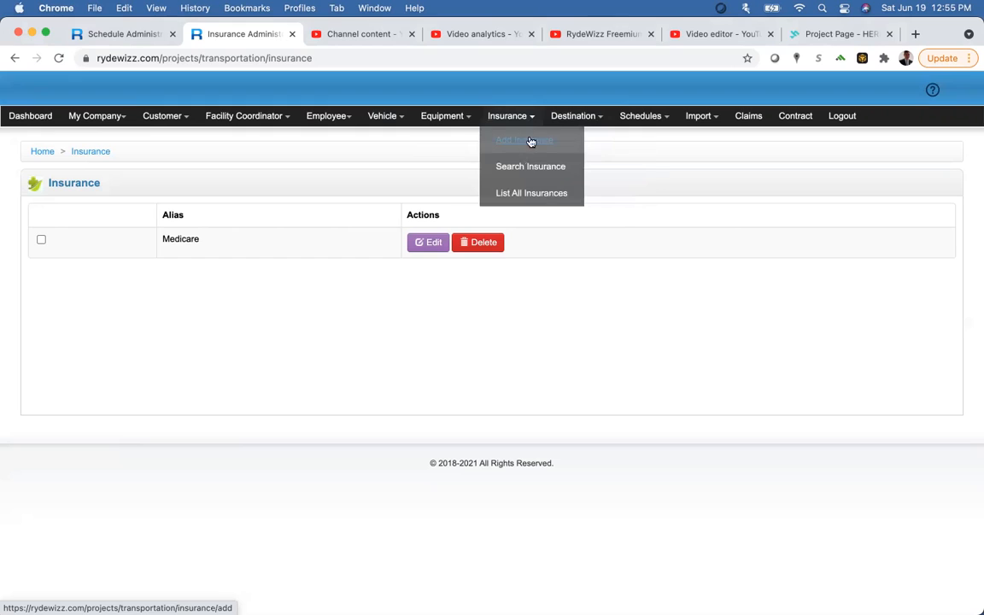
{"action": "mouse_move", "coordinate": [527, 134]}
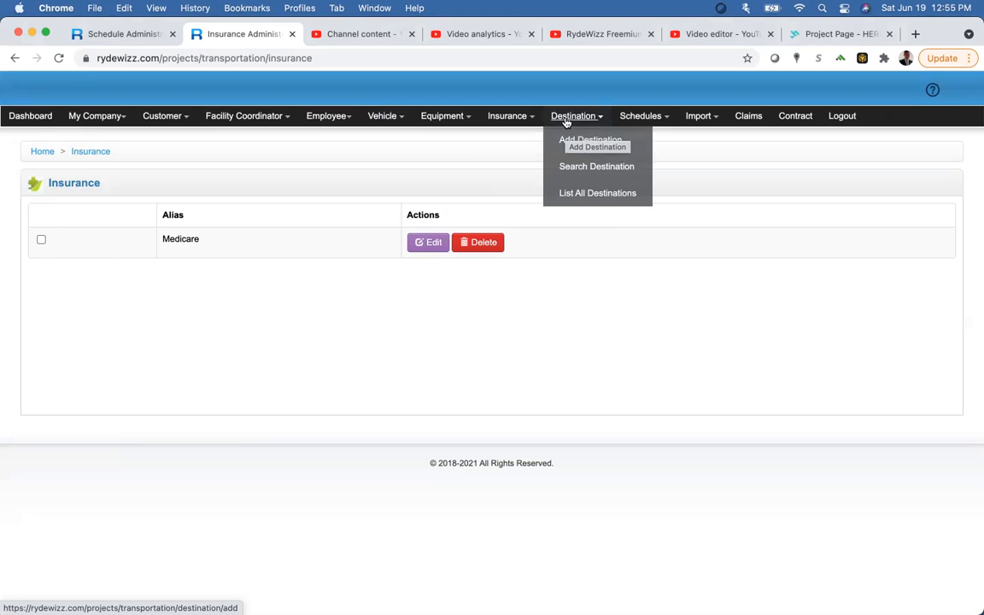
Step: Look over the Add Destination form, then open Patient's Residence from the destination list for editing
{"action": "left_click", "coordinate": [566, 140]}
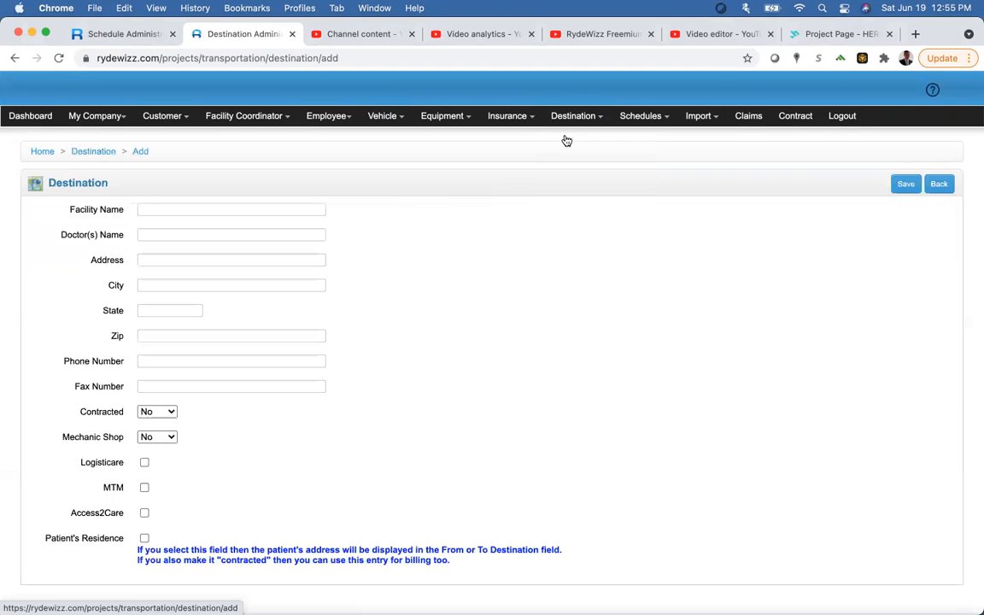
{"action": "scroll", "coordinate": [438, 281], "scroll_direction": "down", "scroll_amount": 2}
{"action": "scroll", "coordinate": [438, 282], "scroll_direction": "up", "scroll_amount": 1}
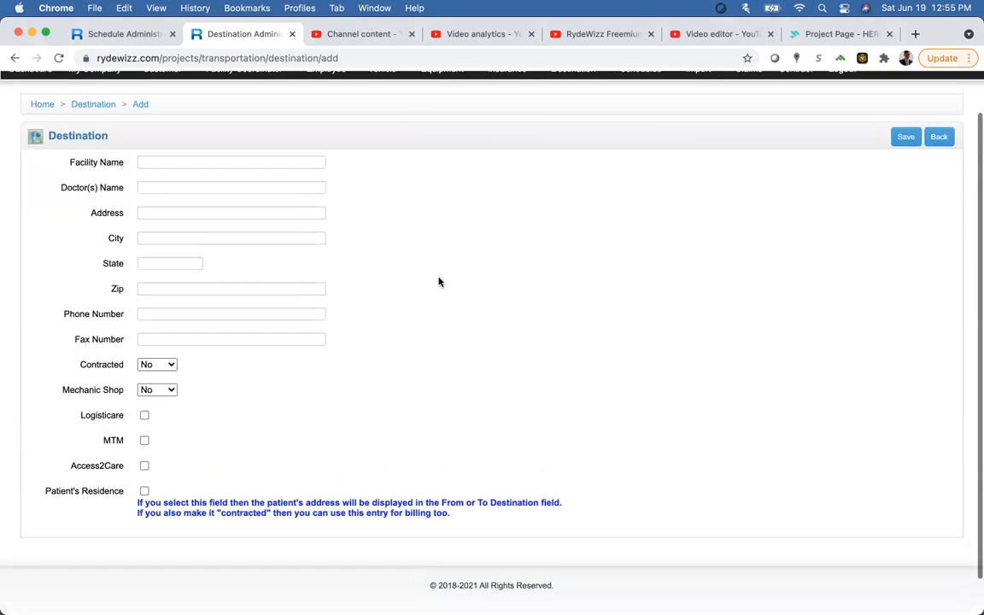
{"action": "scroll", "coordinate": [439, 282], "scroll_direction": "down", "scroll_amount": 1}
{"action": "scroll", "coordinate": [438, 282], "scroll_direction": "down", "scroll_amount": 1}
{"action": "scroll", "coordinate": [438, 282], "scroll_direction": "up", "scroll_amount": 2}
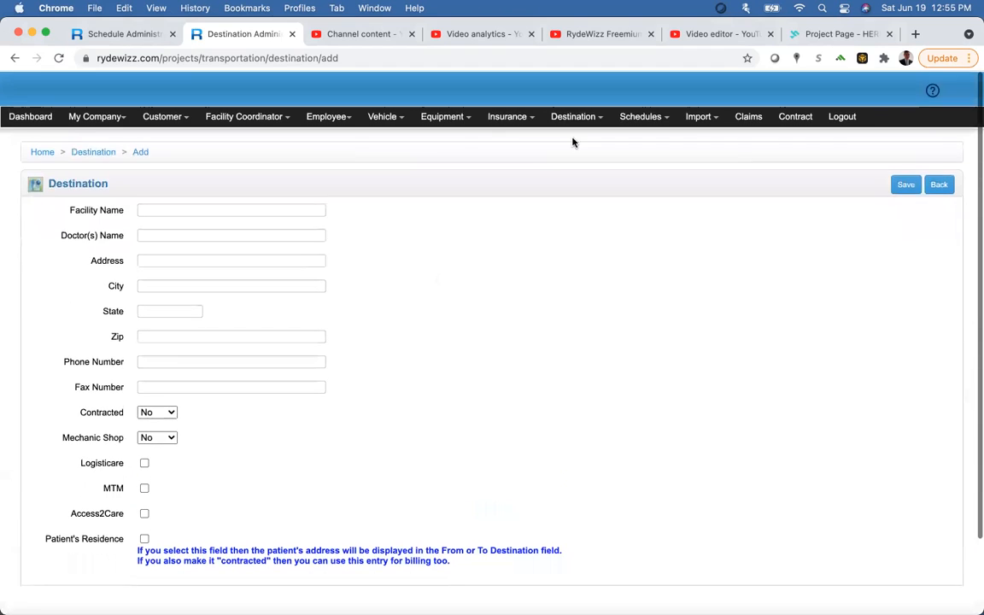
{"action": "left_click", "coordinate": [574, 115]}
{"action": "left_click", "coordinate": [590, 194]}
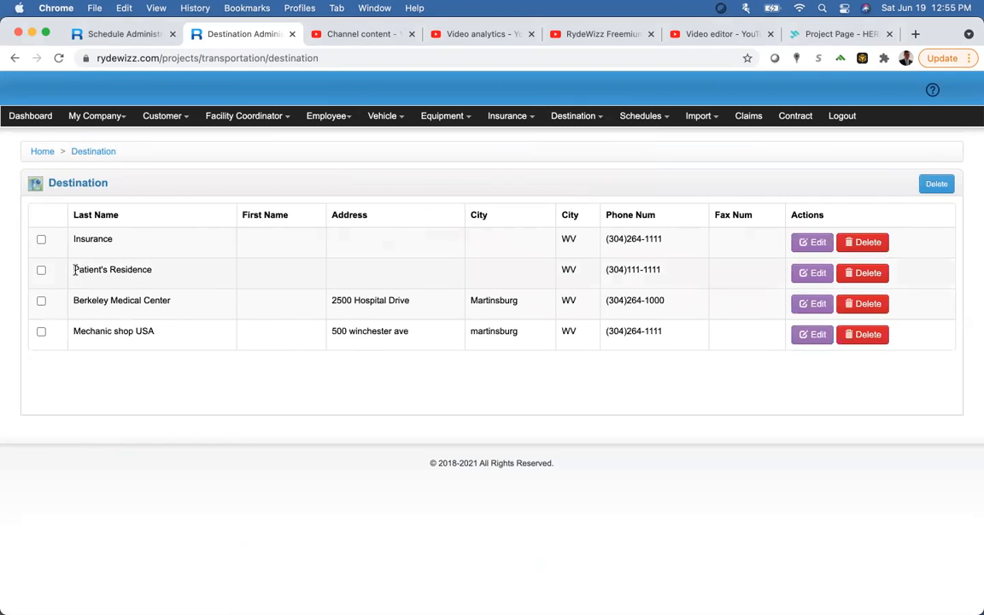
{"action": "left_click_drag", "start_coordinate": [75, 269], "coordinate": [171, 273]}
{"action": "left_click", "coordinate": [801, 277]}
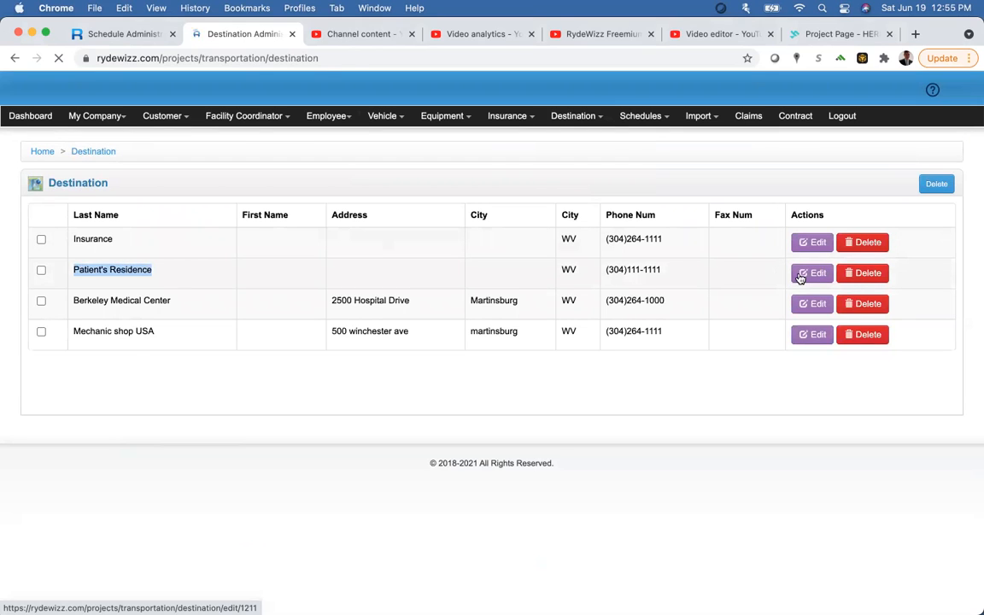
{"action": "scroll", "coordinate": [413, 397], "scroll_direction": "down", "scroll_amount": 2}
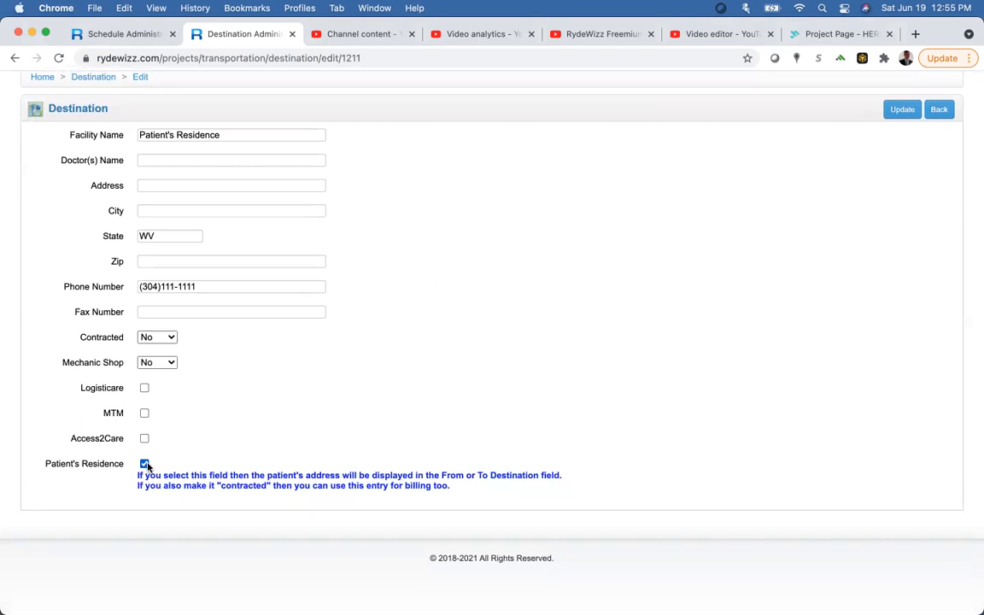
{"action": "scroll", "coordinate": [319, 424], "scroll_direction": "up", "scroll_amount": 2}
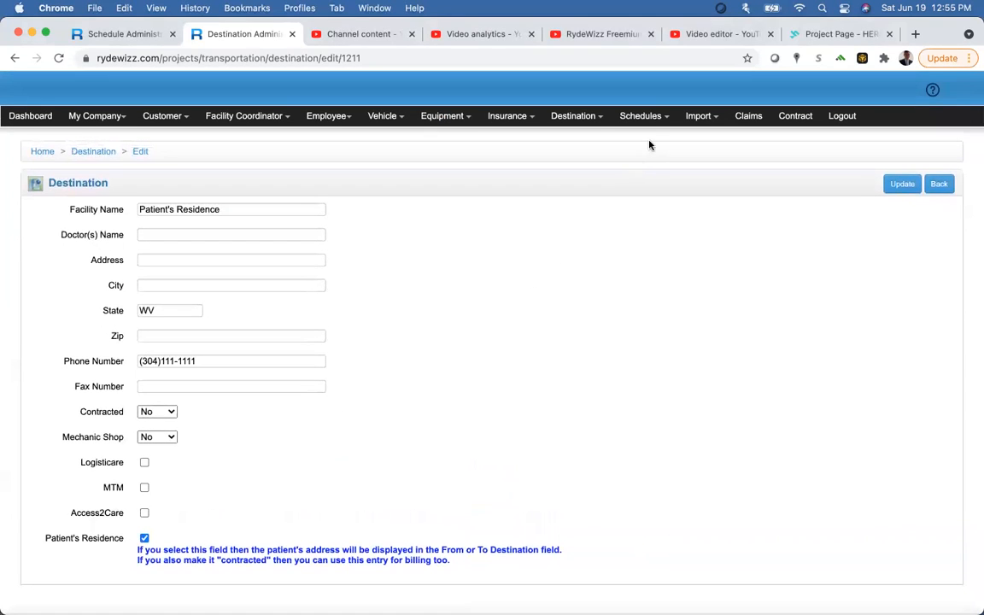
Step: Return to the destination list and reopen Patient's Residence, showing state WV and its ticked option
{"action": "left_click", "coordinate": [574, 116]}
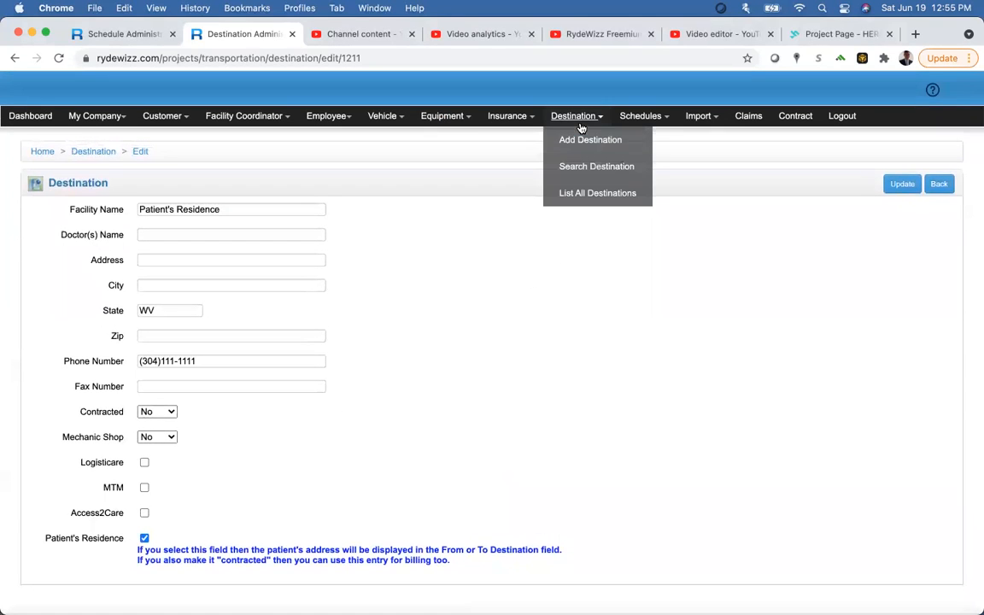
{"action": "left_click", "coordinate": [574, 192]}
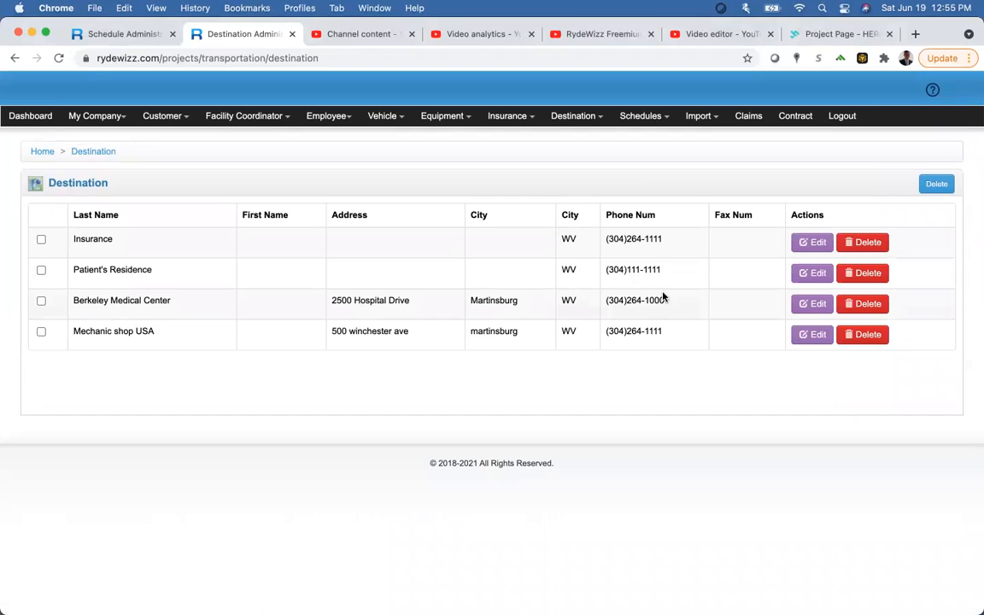
{"action": "left_click", "coordinate": [162, 117]}
{"action": "mouse_move", "coordinate": [584, 122]}
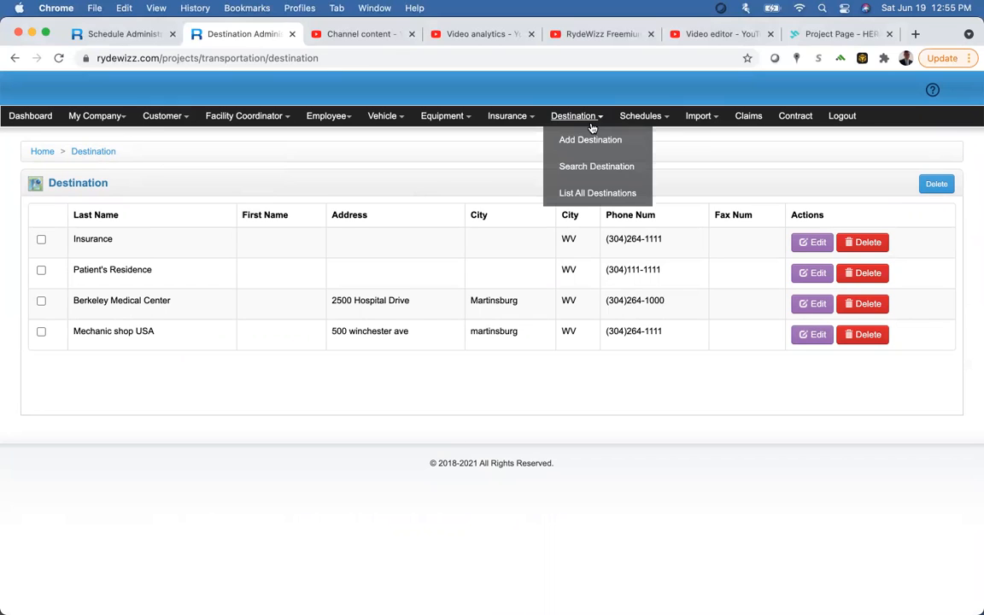
{"action": "left_click_drag", "start_coordinate": [73, 270], "coordinate": [683, 271]}
{"action": "left_click", "coordinate": [797, 277]}
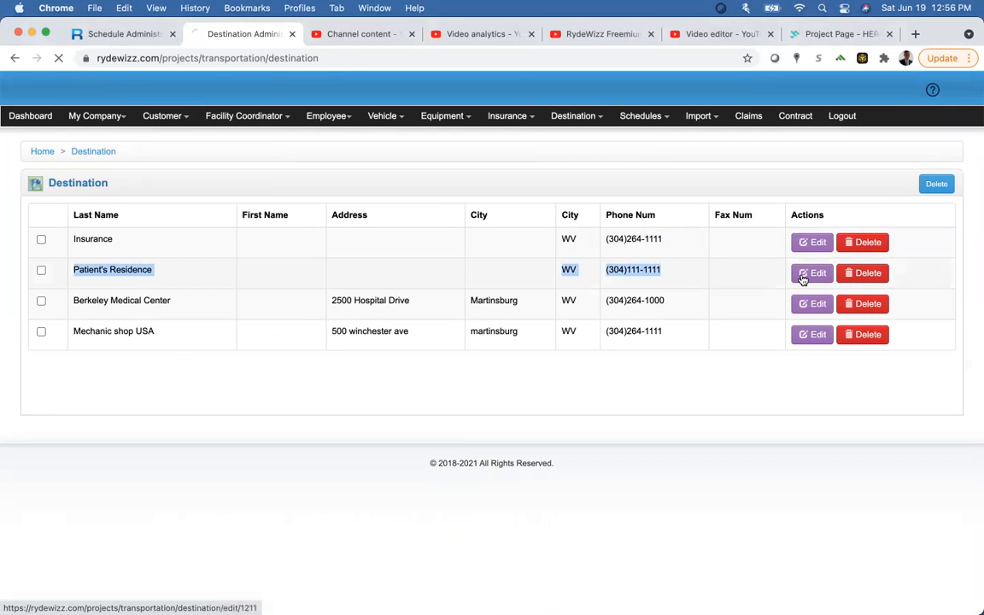
{"action": "scroll", "coordinate": [496, 406], "scroll_direction": "down", "scroll_amount": 3}
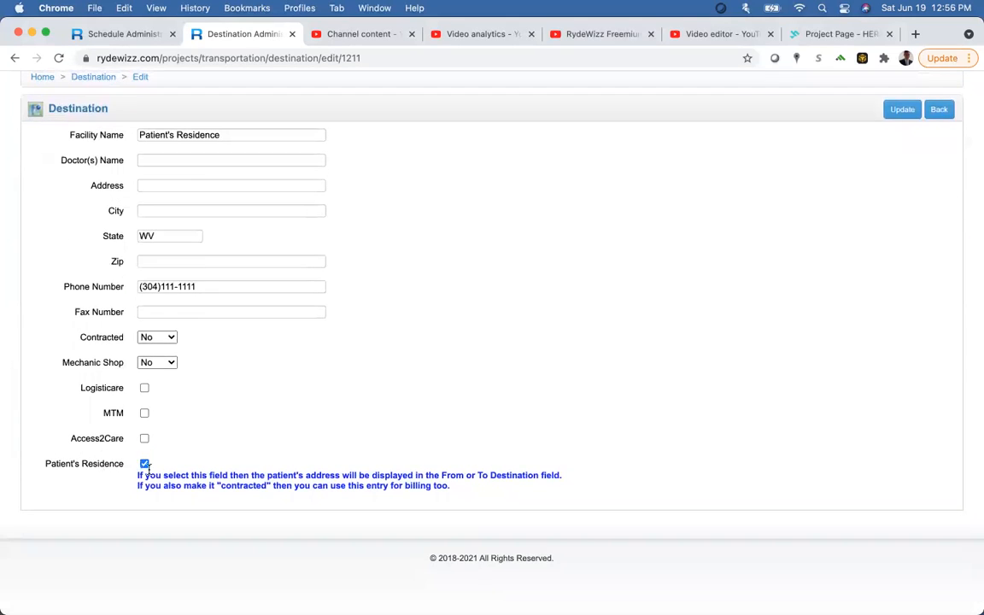
{"action": "scroll", "coordinate": [410, 406], "scroll_direction": "up", "scroll_amount": 2}
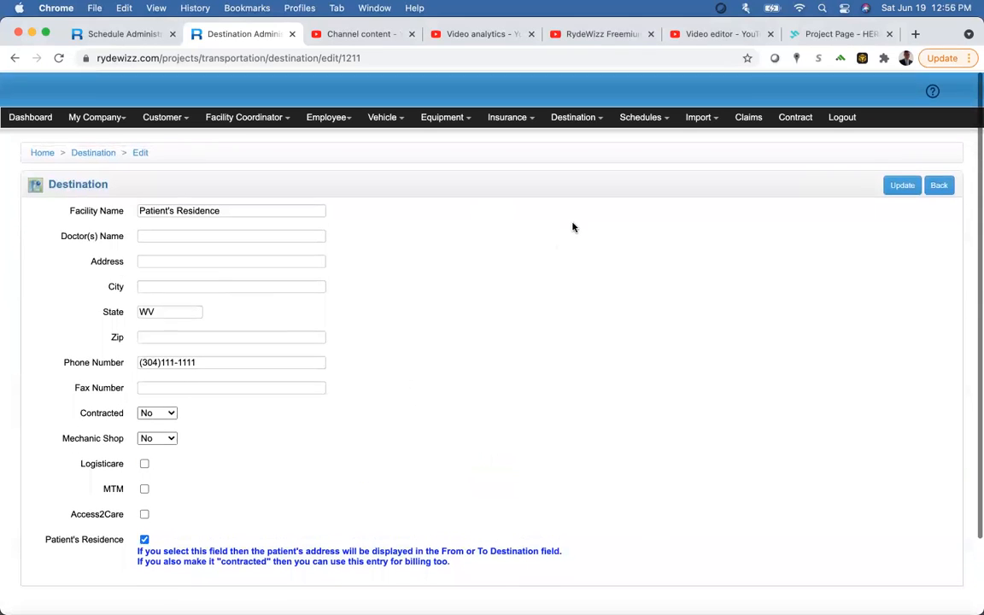
Step: Start a new trip schedule for the patient from Berkeley Medical Center to the patient's residence
{"action": "mouse_move", "coordinate": [645, 116]}
{"action": "left_click", "coordinate": [658, 140]}
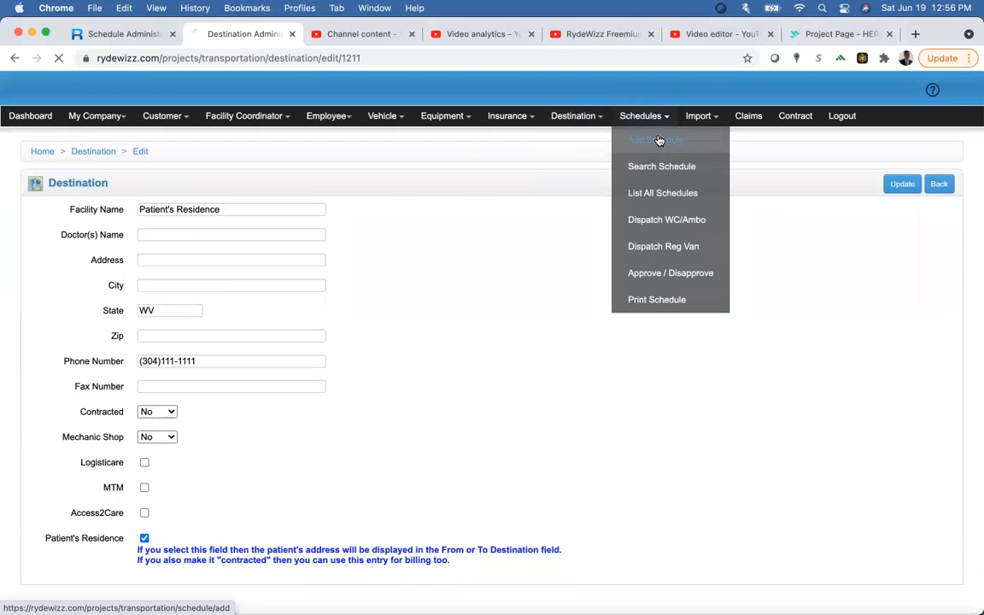
{"action": "left_click", "coordinate": [296, 214]}
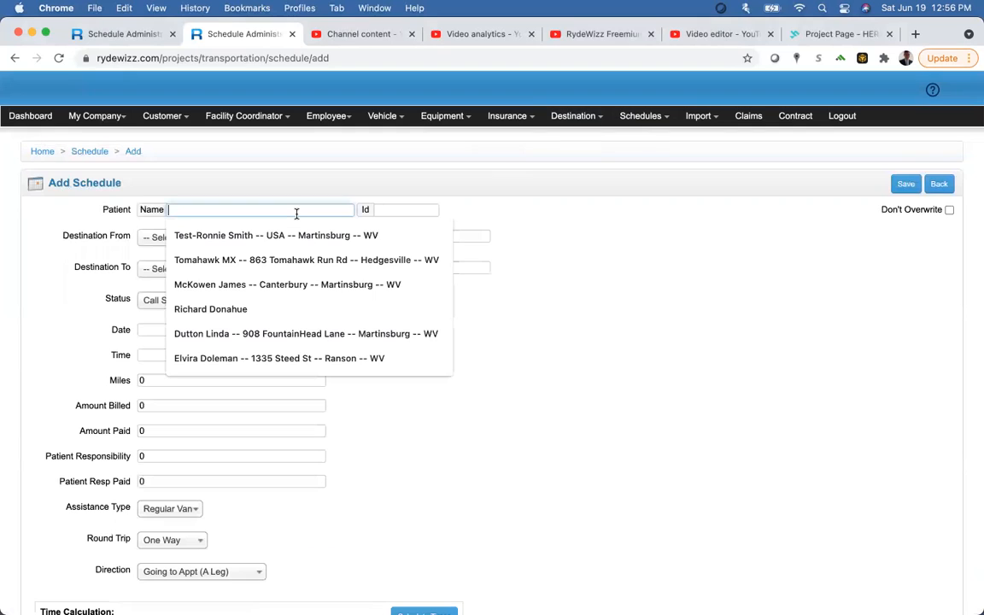
{"action": "key", "text": "Escape"}
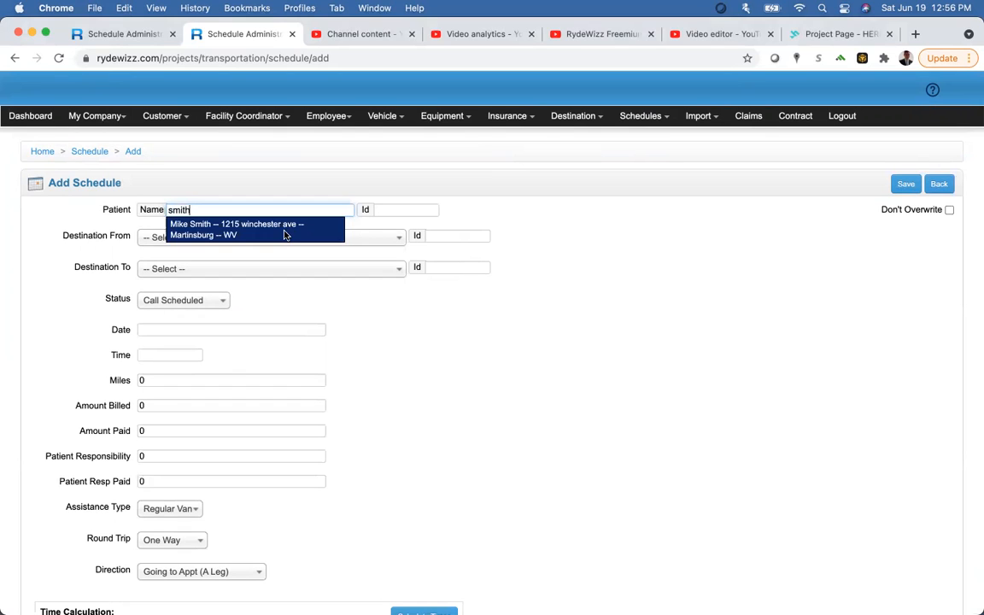
{"action": "left_click", "coordinate": [285, 236]}
{"action": "left_click", "coordinate": [284, 237]}
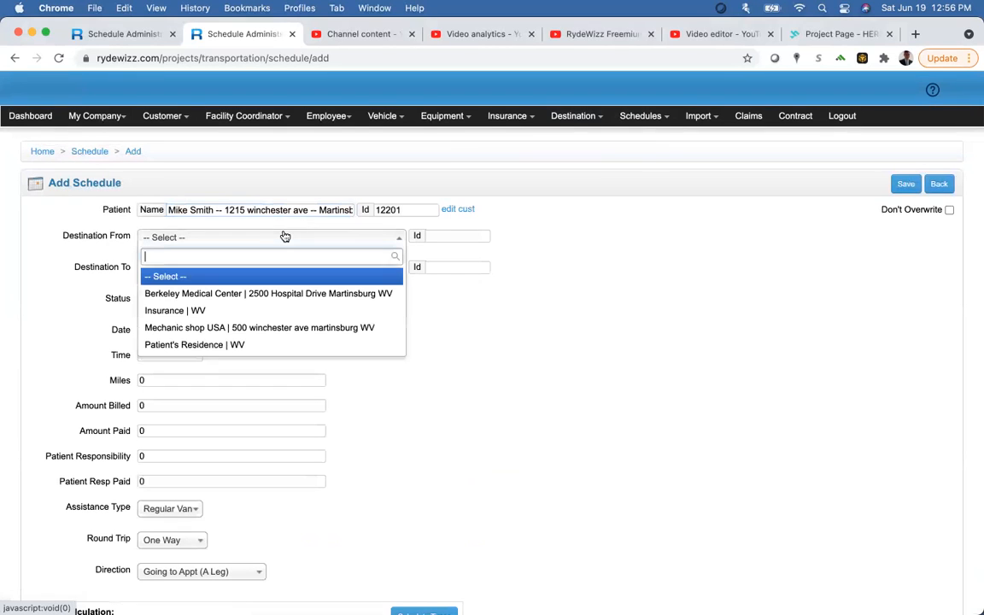
{"action": "left_click", "coordinate": [267, 294]}
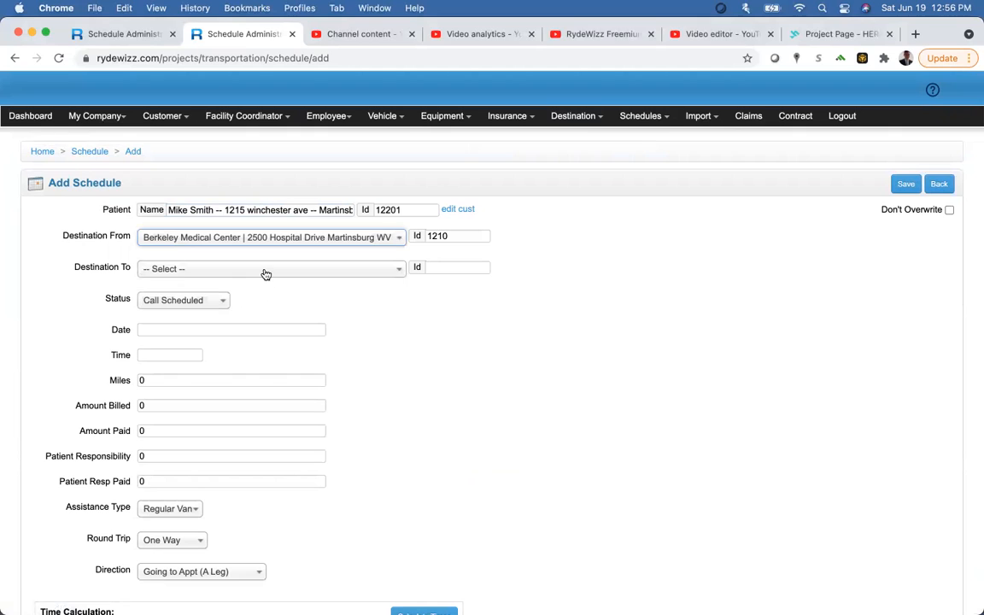
{"action": "left_click", "coordinate": [266, 271]}
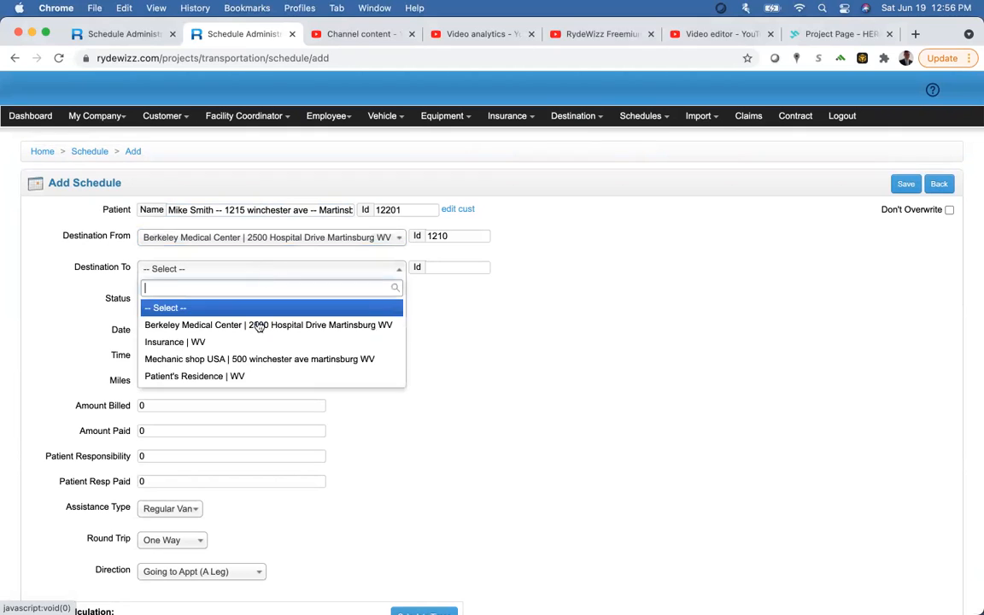
{"action": "left_click", "coordinate": [247, 378]}
Step: Select the patient again from the name suggestions
{"action": "scroll", "coordinate": [246, 373], "scroll_direction": "down", "scroll_amount": 3}
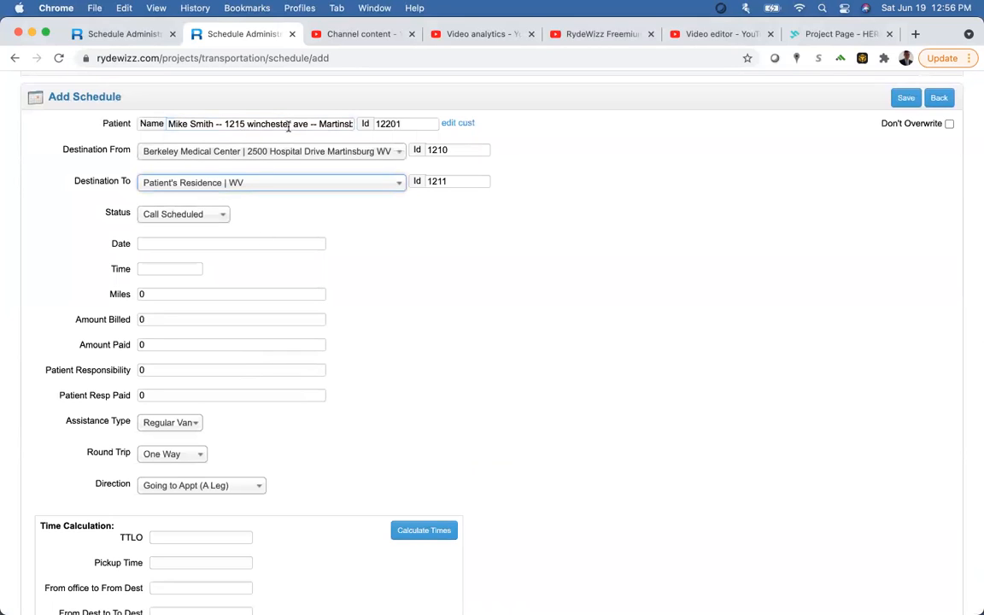
{"action": "left_click", "coordinate": [251, 124]}
{"action": "double_click", "coordinate": [251, 124]}
{"action": "key", "text": "Down"}
{"action": "key", "text": "Return"}
Step: Set the trip dates to June 19, 21, 23, 25 and 28, 2021
{"action": "left_click", "coordinate": [187, 243]}
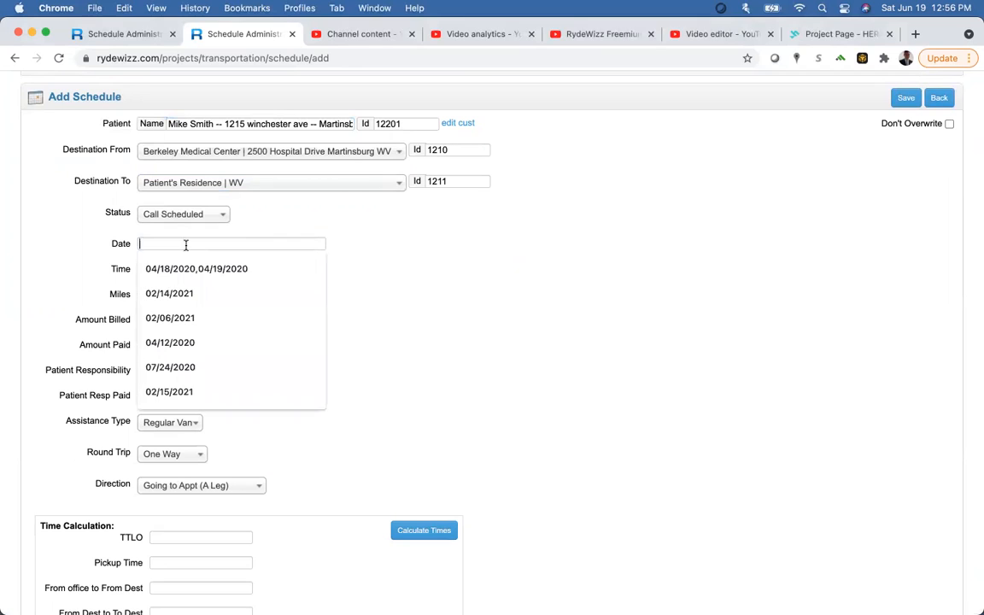
{"action": "left_click", "coordinate": [188, 242]}
{"action": "left_click", "coordinate": [298, 345]}
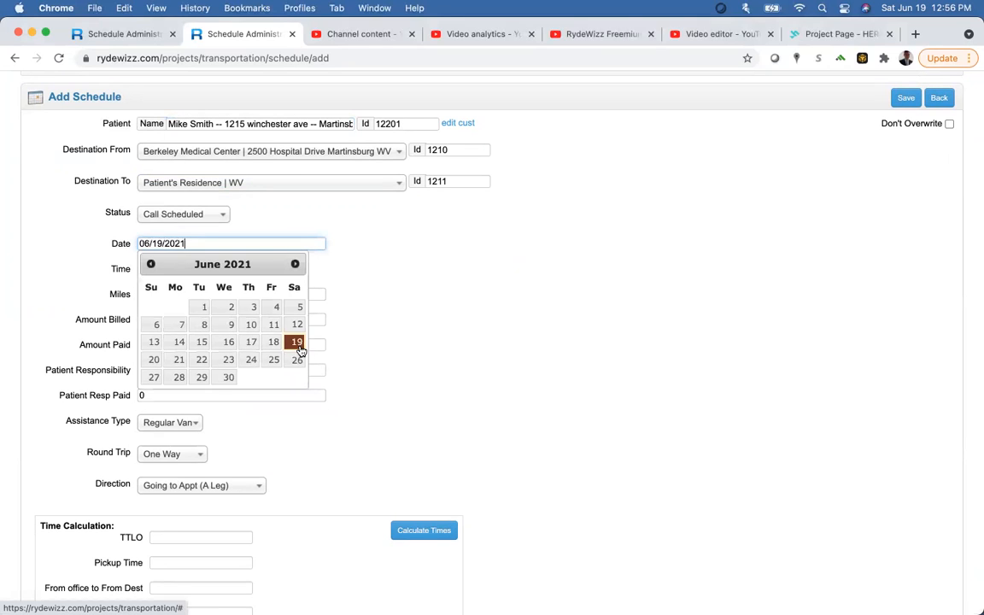
{"action": "left_click", "coordinate": [232, 241]}
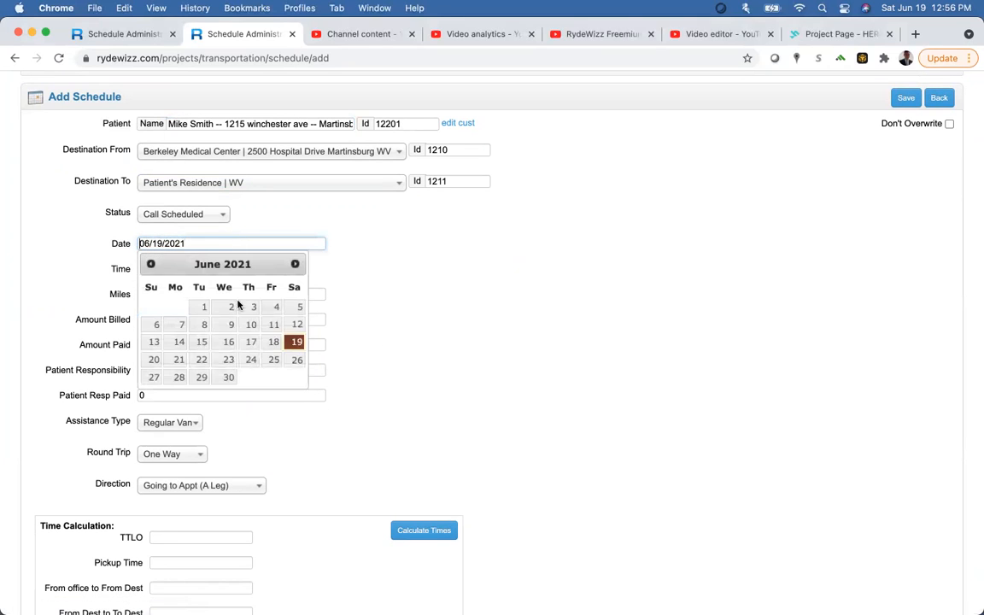
{"action": "left_click", "coordinate": [179, 360]}
{"action": "left_click", "coordinate": [228, 360]}
{"action": "left_click", "coordinate": [273, 360]}
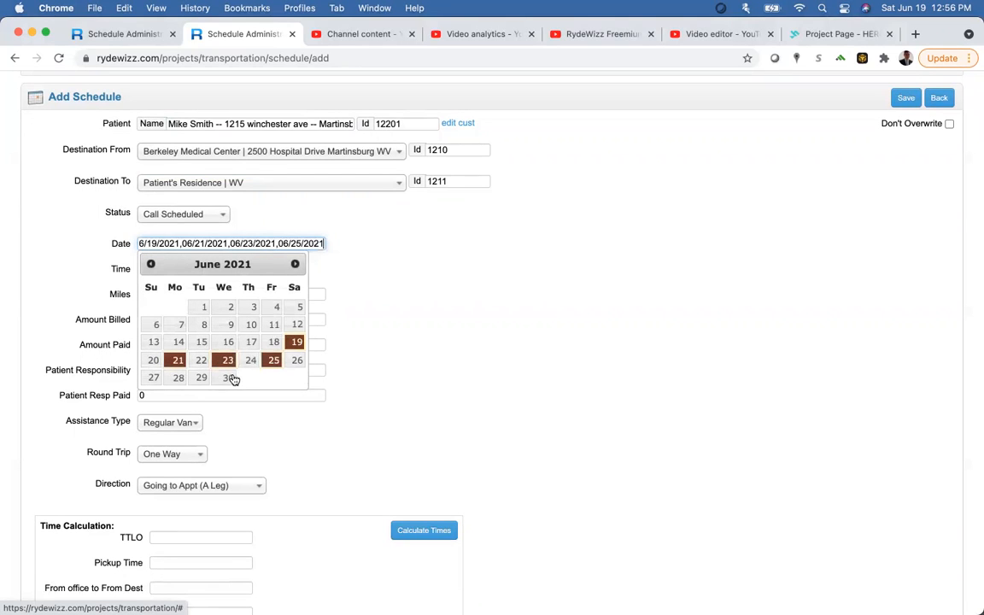
{"action": "left_click", "coordinate": [179, 377]}
{"action": "left_click", "coordinate": [388, 336]}
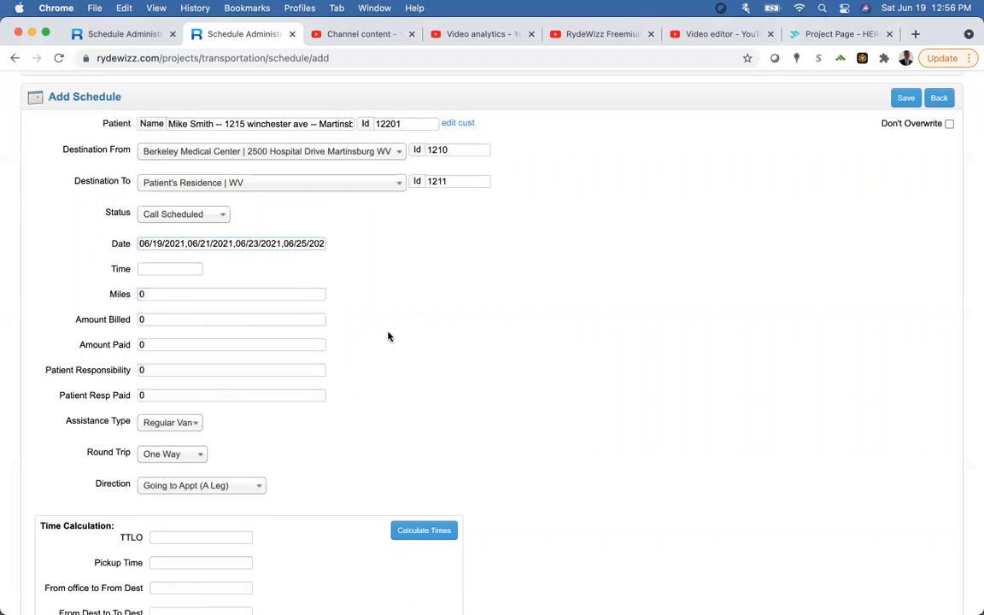
Step: Calculate the trip mileage and timings, checking the TTLO and Pickup Time values
{"action": "left_click", "coordinate": [154, 268]}
{"action": "left_click", "coordinate": [457, 345]}
{"action": "scroll", "coordinate": [457, 346], "scroll_direction": "down", "scroll_amount": 2}
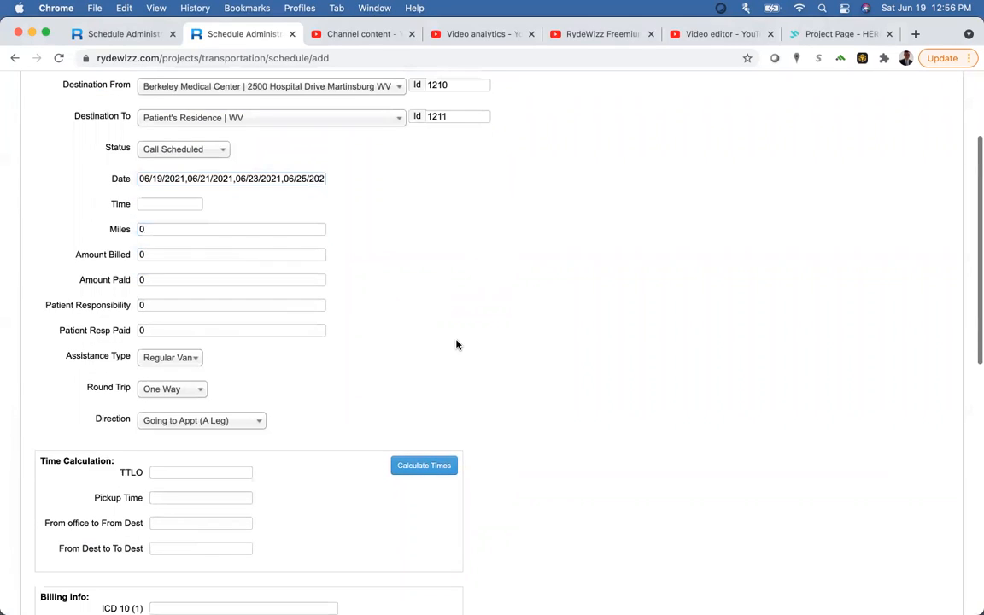
{"action": "left_click", "coordinate": [422, 467]}
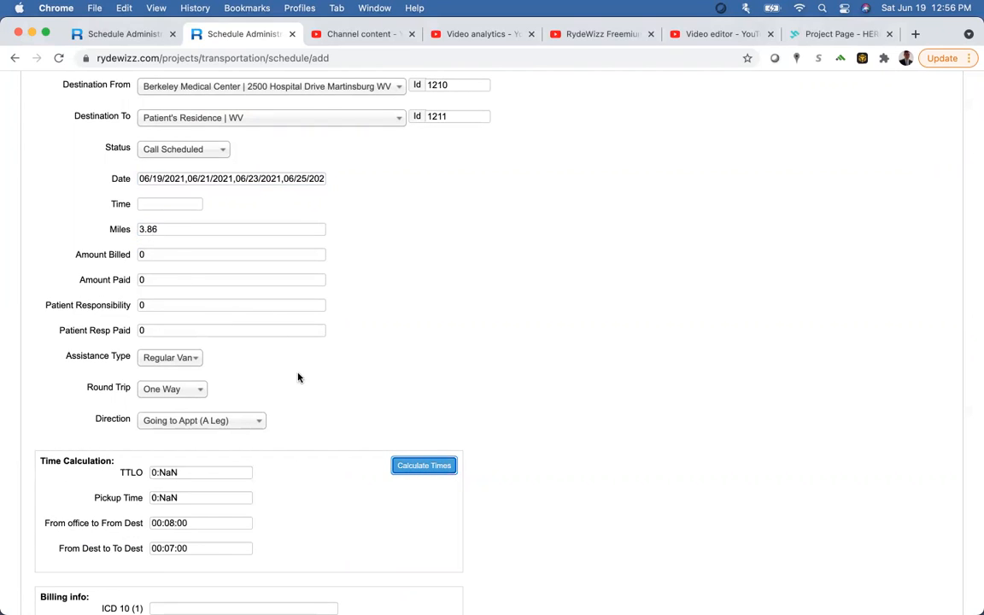
{"action": "scroll", "coordinate": [342, 384], "scroll_direction": "down", "scroll_amount": 2}
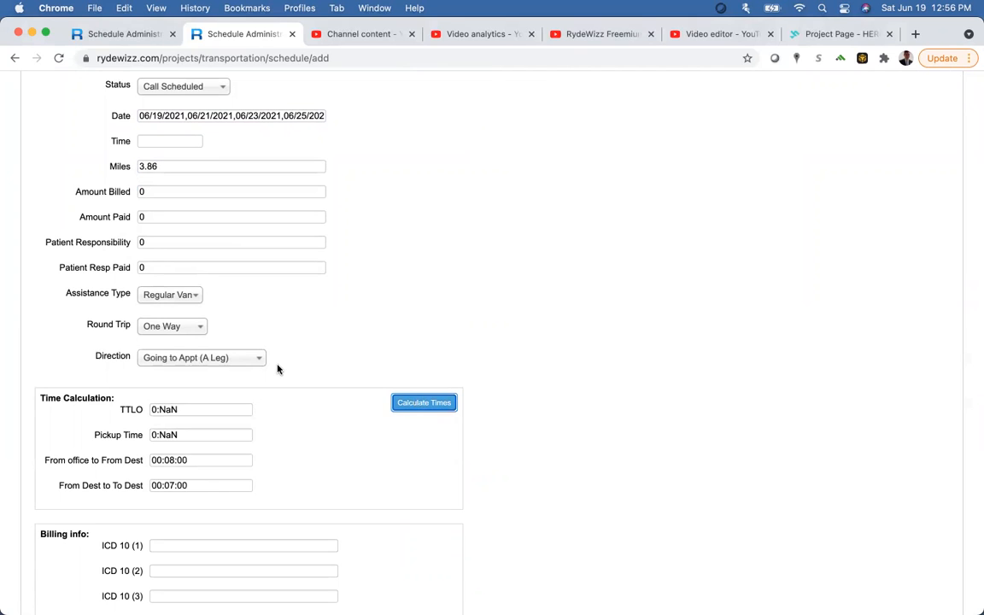
{"action": "scroll", "coordinate": [277, 369], "scroll_direction": "up", "scroll_amount": 2}
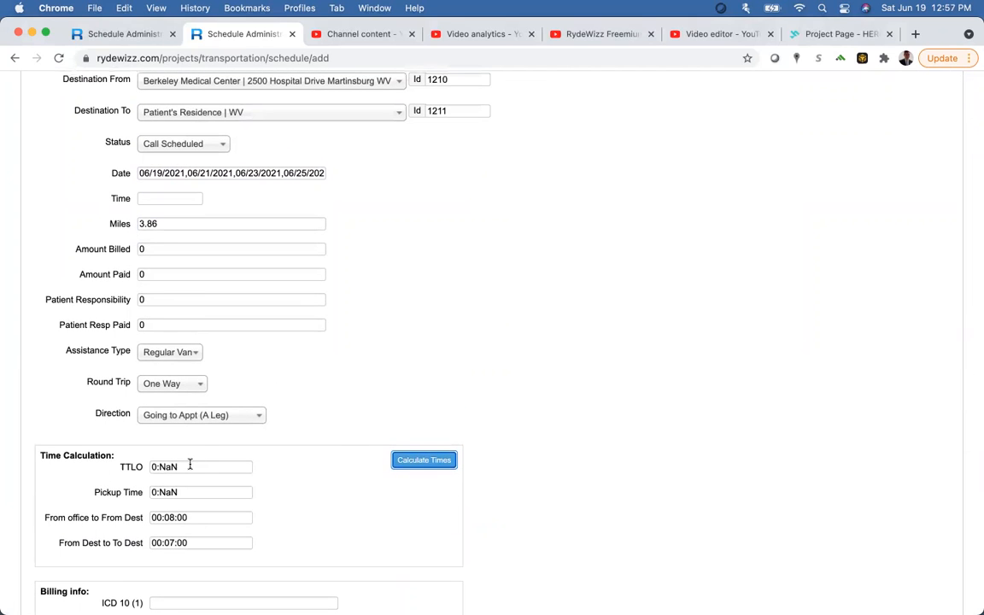
{"action": "left_click", "coordinate": [128, 468]}
{"action": "left_click", "coordinate": [130, 493]}
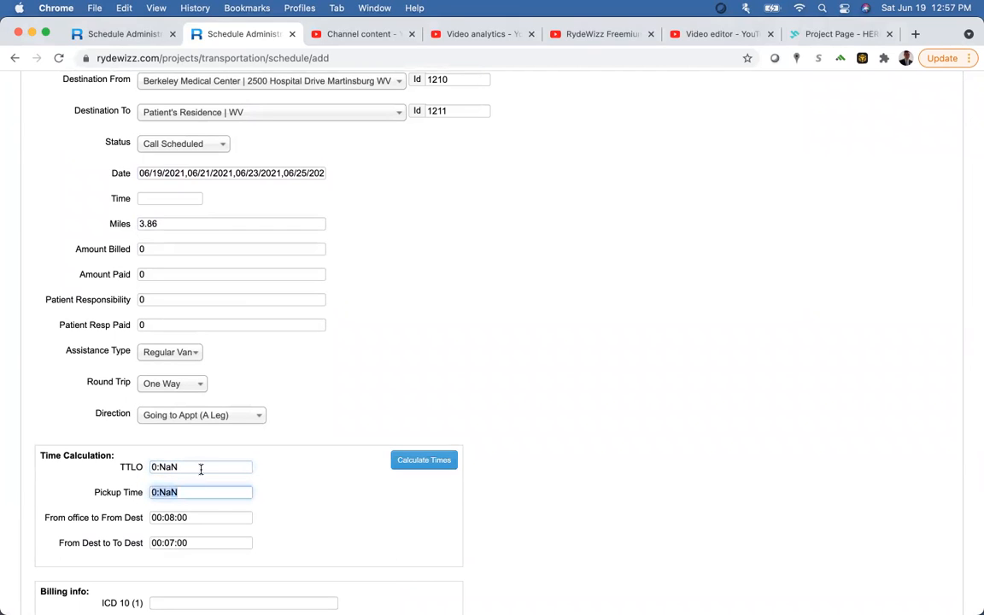
{"action": "left_click", "coordinate": [421, 463]}
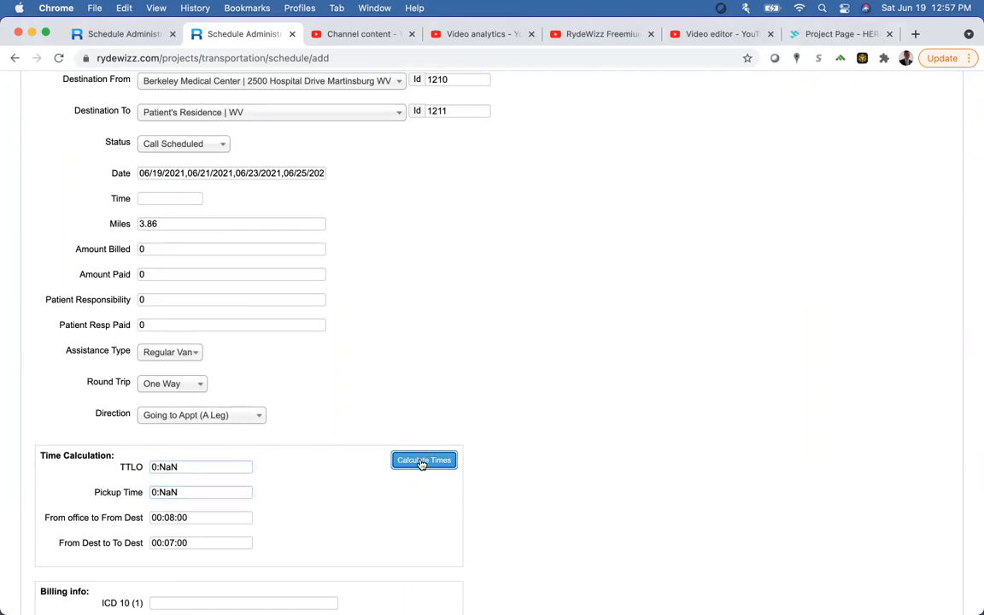
Step: Set the appointment time to 10:00:00 and recalculate the trip timings
{"action": "left_click", "coordinate": [160, 195]}
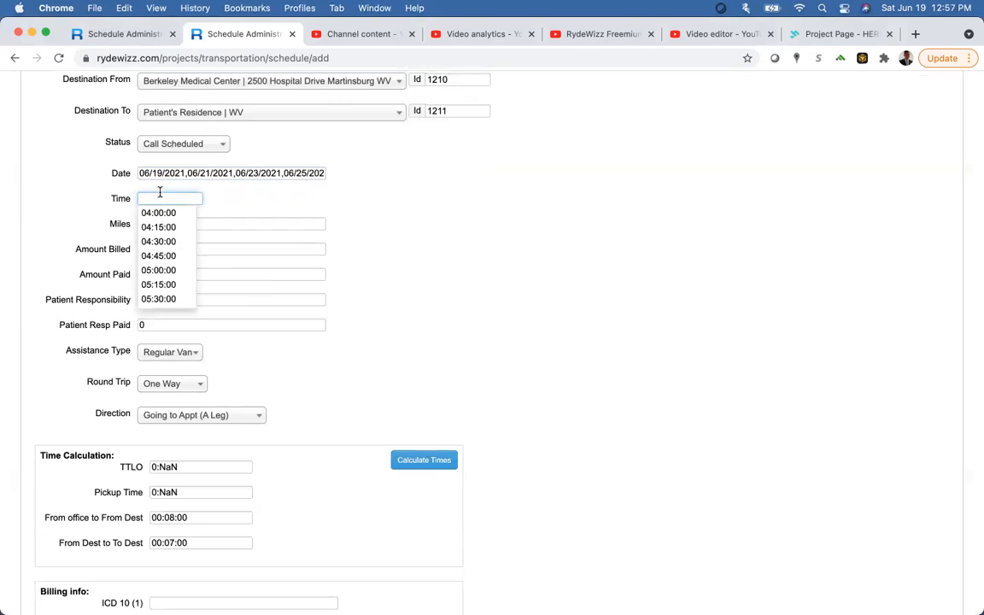
{"action": "type", "text": "10"}
{"action": "key", "text": "Tab"}
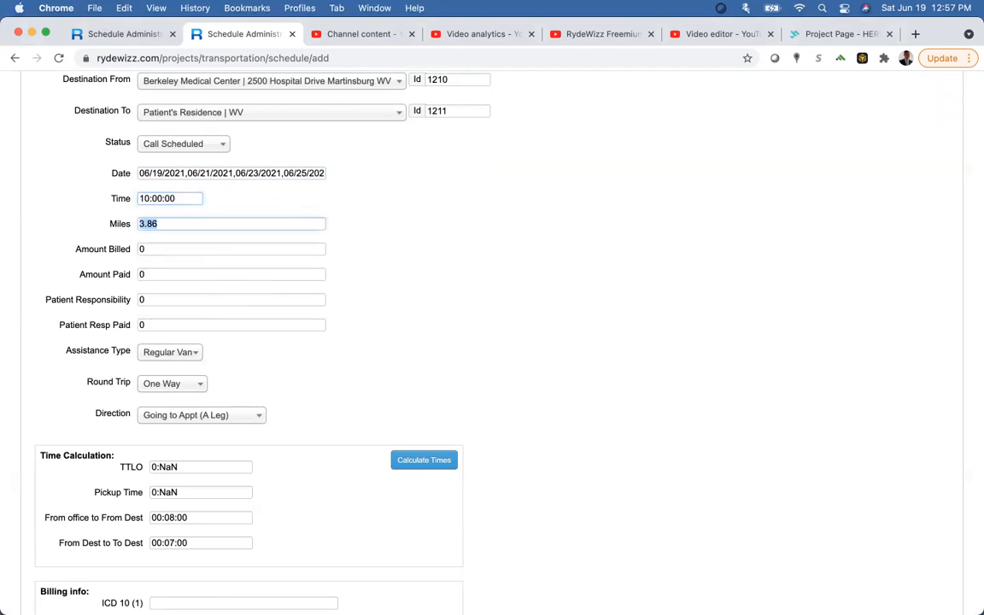
{"action": "left_click", "coordinate": [425, 468]}
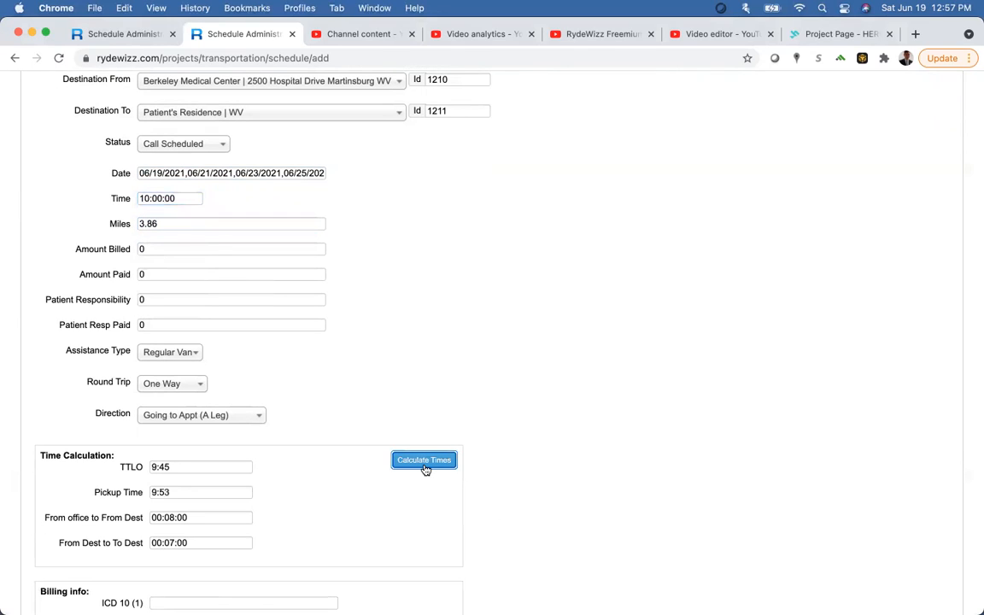
Step: Point out the calculated TTLO value of 9:45
{"action": "left_click_drag", "start_coordinate": [182, 465], "coordinate": [126, 469]}
{"action": "double_click", "coordinate": [128, 469]}
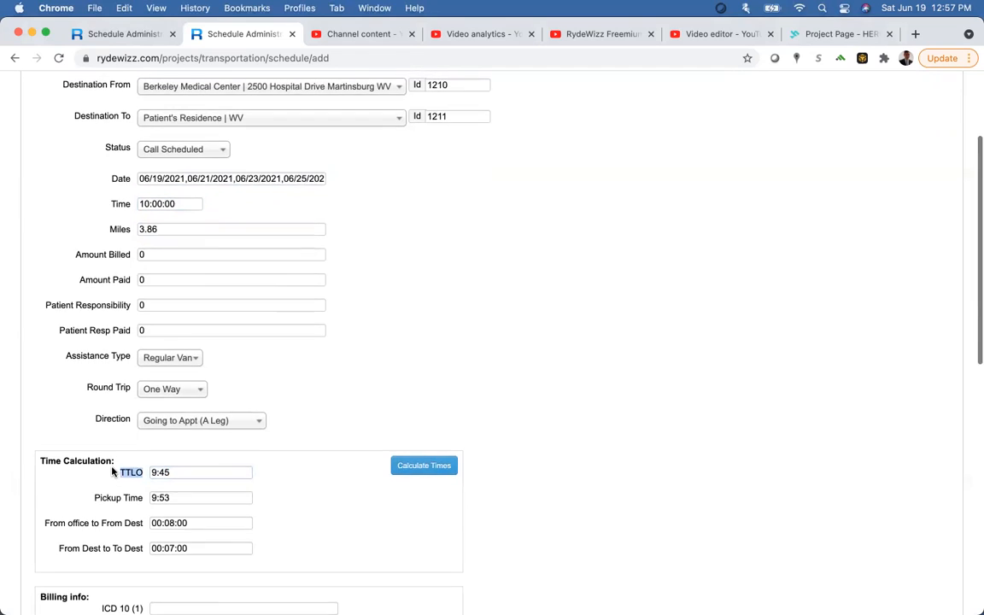
{"action": "scroll", "coordinate": [114, 471], "scroll_direction": "down", "scroll_amount": 2}
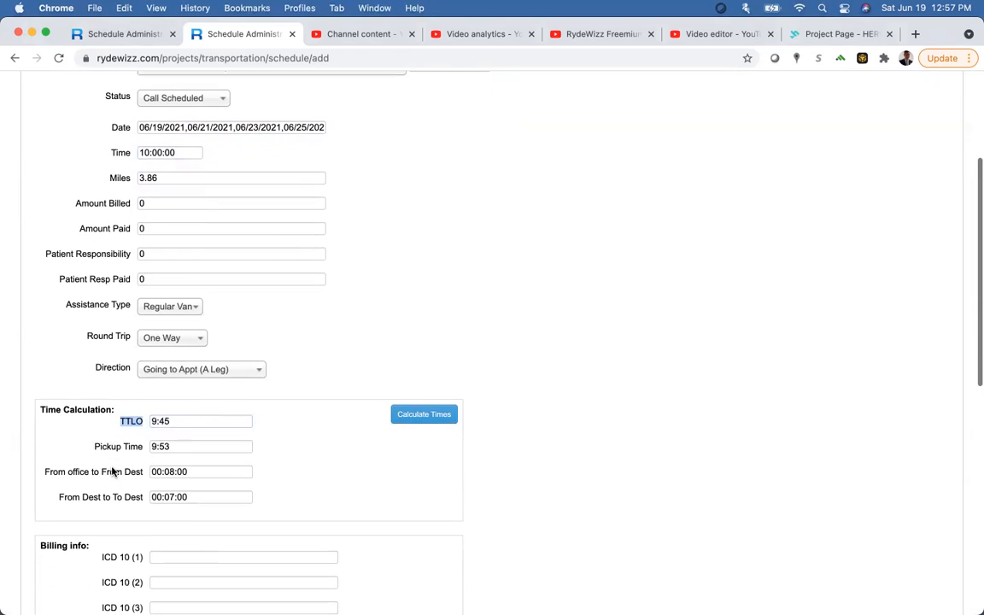
{"action": "left_click", "coordinate": [192, 423]}
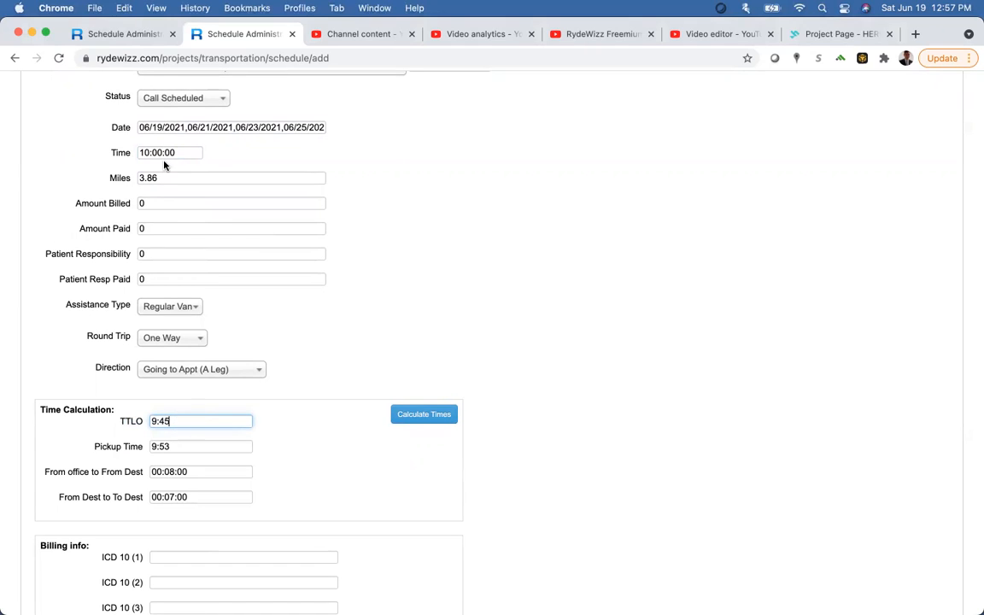
Step: Point out the 9:53 pickup time and the office-to-pickup travel time
{"action": "triple_click", "coordinate": [177, 448]}
{"action": "left_click", "coordinate": [180, 472]}
{"action": "left_click", "coordinate": [62, 472]}
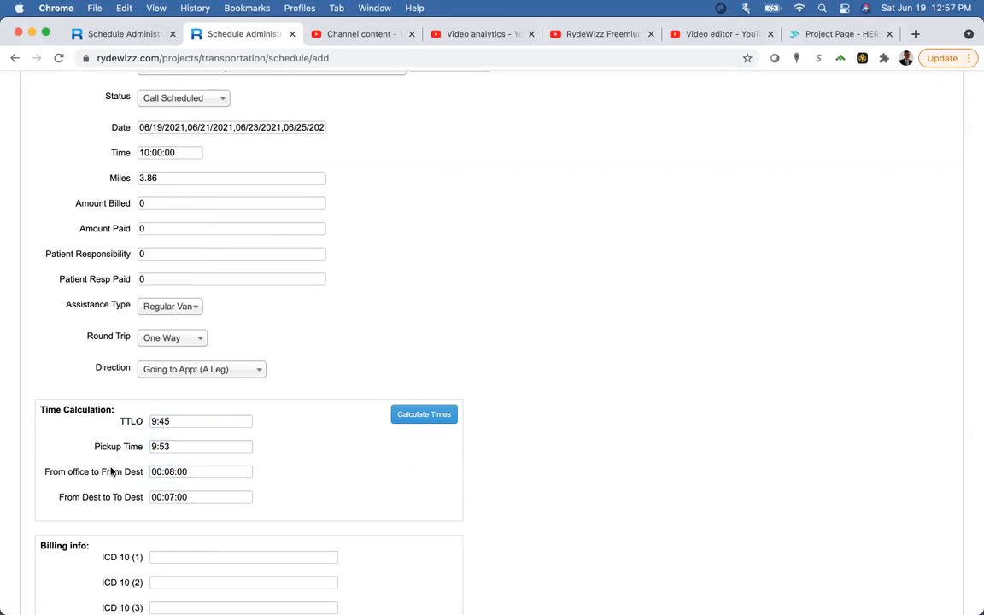
{"action": "left_click_drag", "start_coordinate": [141, 473], "coordinate": [89, 475]}
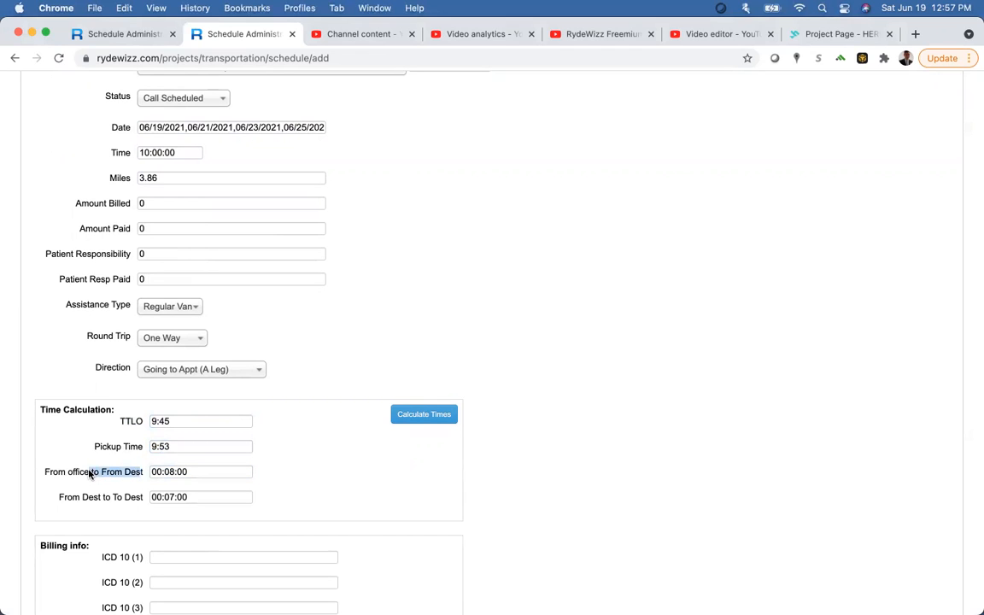
{"action": "left_click", "coordinate": [169, 472]}
{"action": "scroll", "coordinate": [269, 361], "scroll_direction": "up", "scroll_amount": 3}
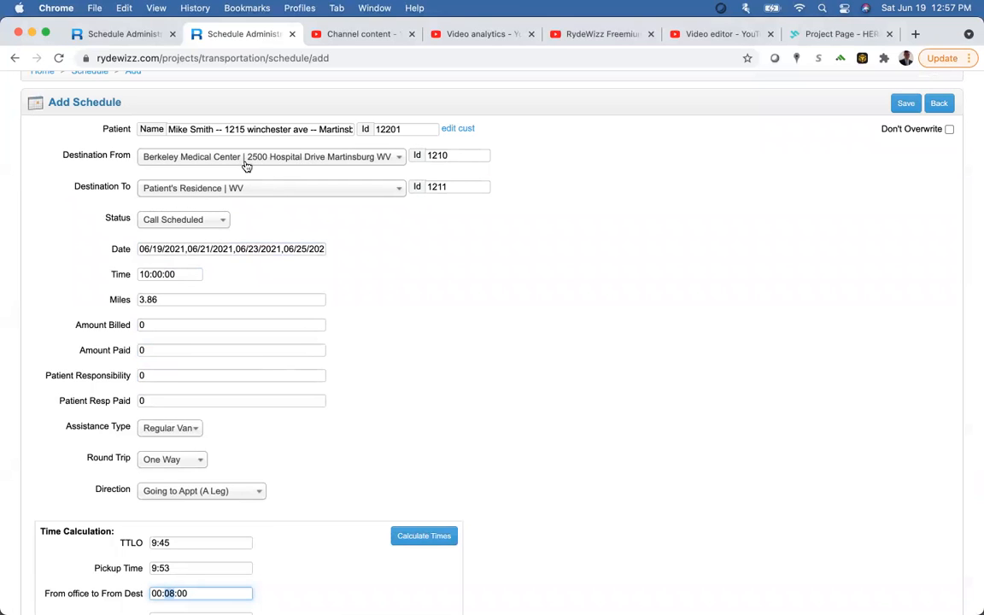
{"action": "scroll", "coordinate": [332, 339], "scroll_direction": "down", "scroll_amount": 1}
{"action": "scroll", "coordinate": [332, 339], "scroll_direction": "down", "scroll_amount": 3}
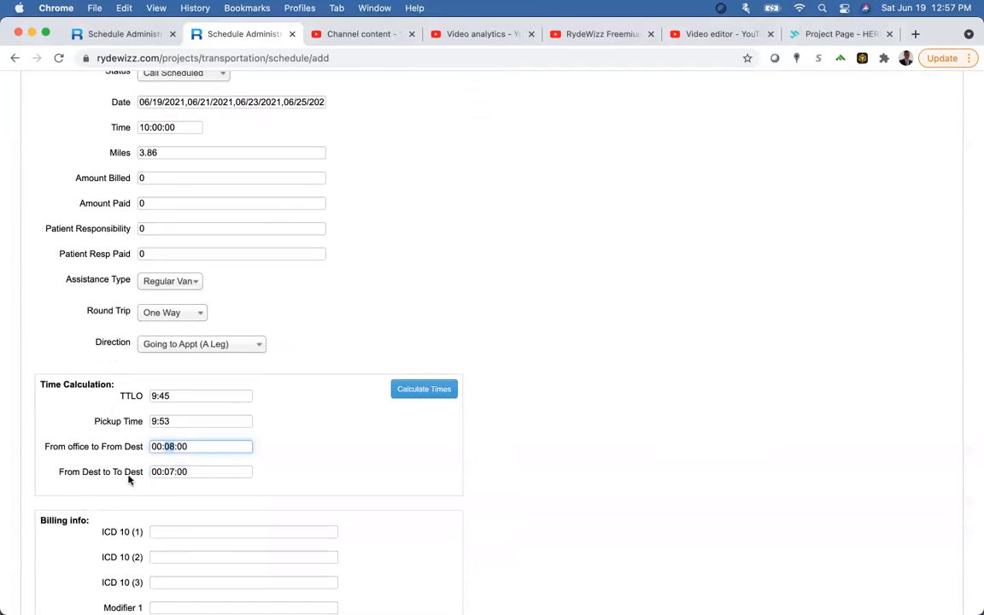
{"action": "scroll", "coordinate": [141, 470], "scroll_direction": "up", "scroll_amount": 5}
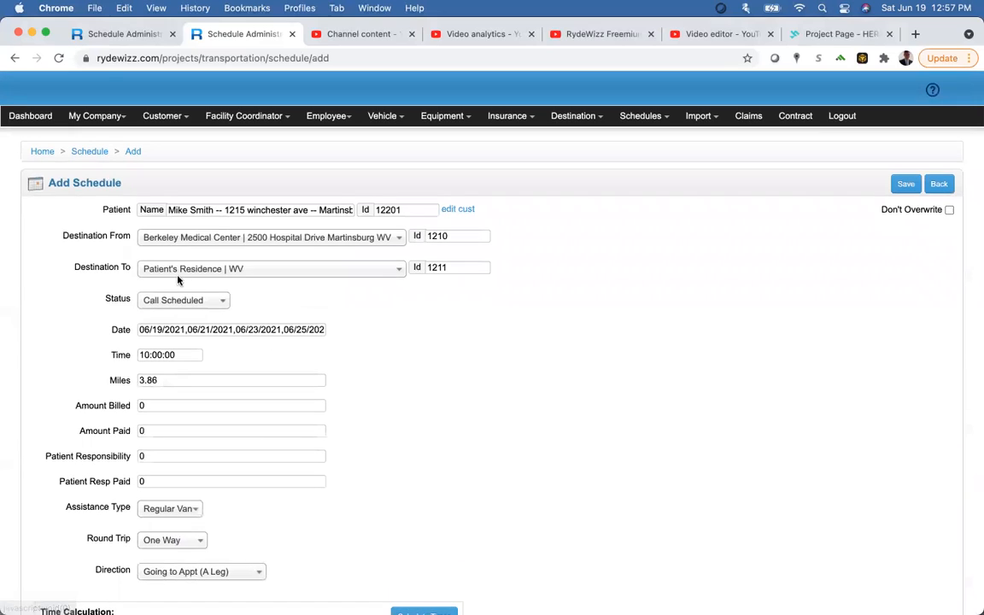
{"action": "scroll", "coordinate": [423, 395], "scroll_direction": "down", "scroll_amount": 7}
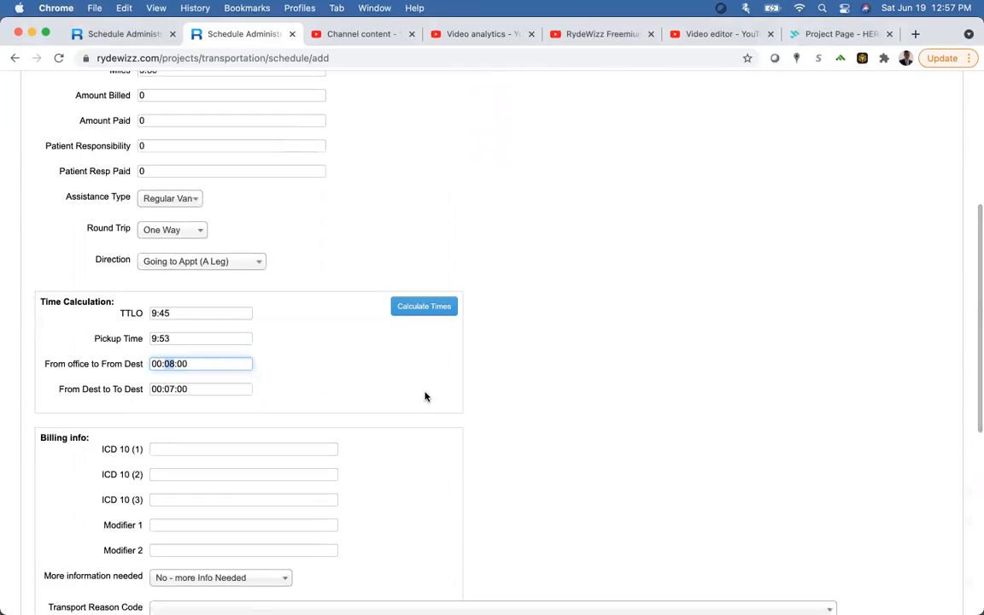
{"action": "scroll", "coordinate": [426, 396], "scroll_direction": "down", "scroll_amount": 2}
{"action": "scroll", "coordinate": [425, 397], "scroll_direction": "down", "scroll_amount": 3}
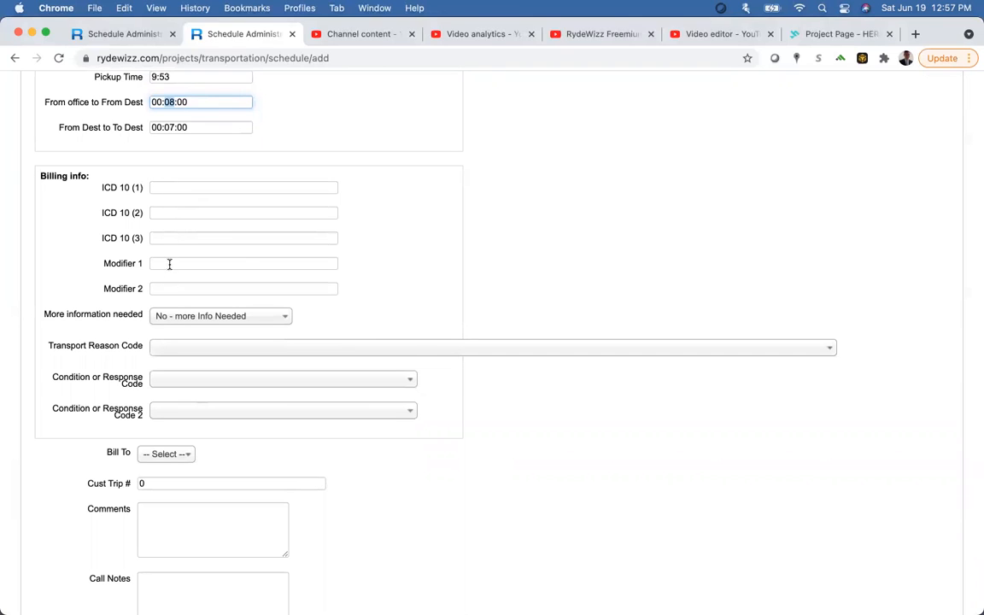
Step: Bill the trip to Insurance and save the new schedule
{"action": "left_click", "coordinate": [168, 457]}
{"action": "left_click", "coordinate": [168, 510]}
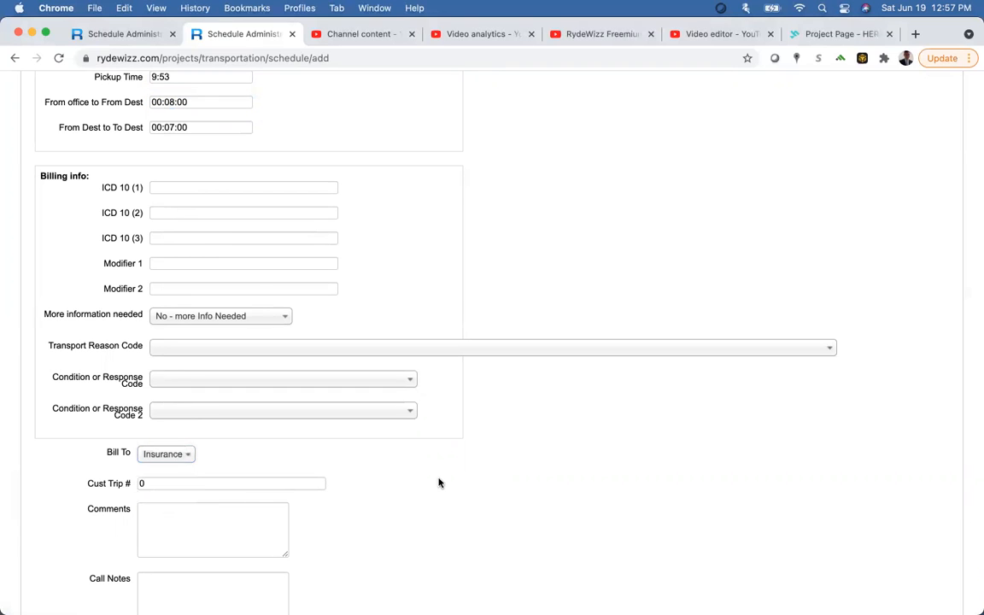
{"action": "scroll", "coordinate": [439, 481], "scroll_direction": "down", "scroll_amount": 3}
{"action": "scroll", "coordinate": [786, 258], "scroll_direction": "up", "scroll_amount": 15}
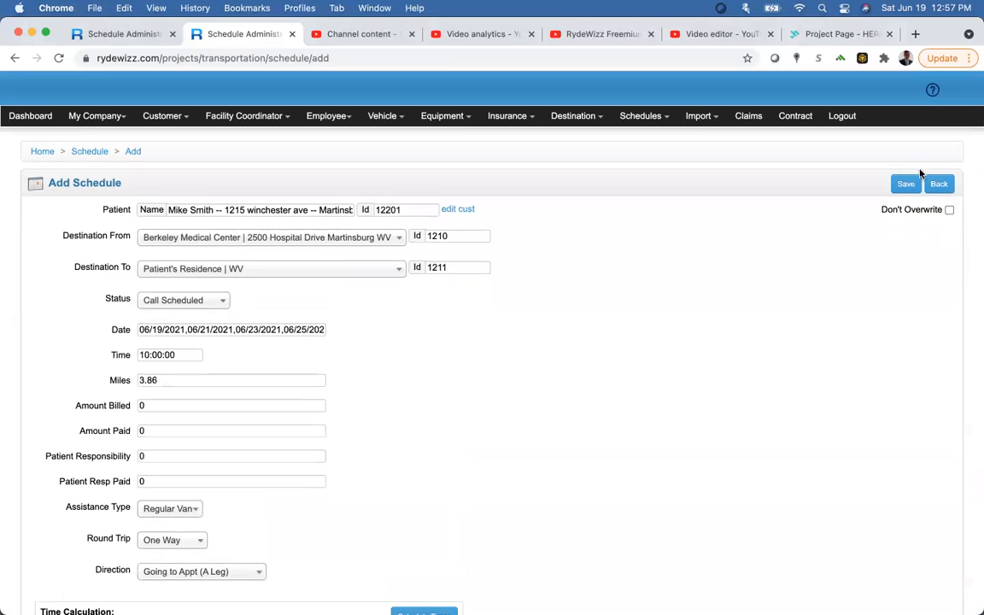
{"action": "left_click", "coordinate": [906, 184]}
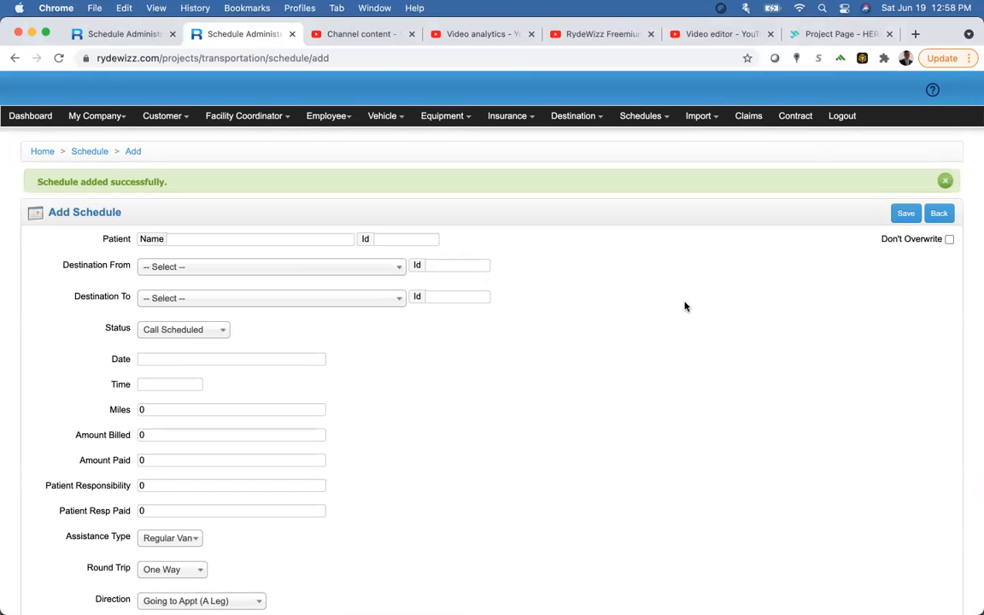
Step: From List All Schedules, create and save the 2021-06-28 return B-leg, accepting zero miles
{"action": "scroll", "coordinate": [685, 306], "scroll_direction": "down", "scroll_amount": 1}
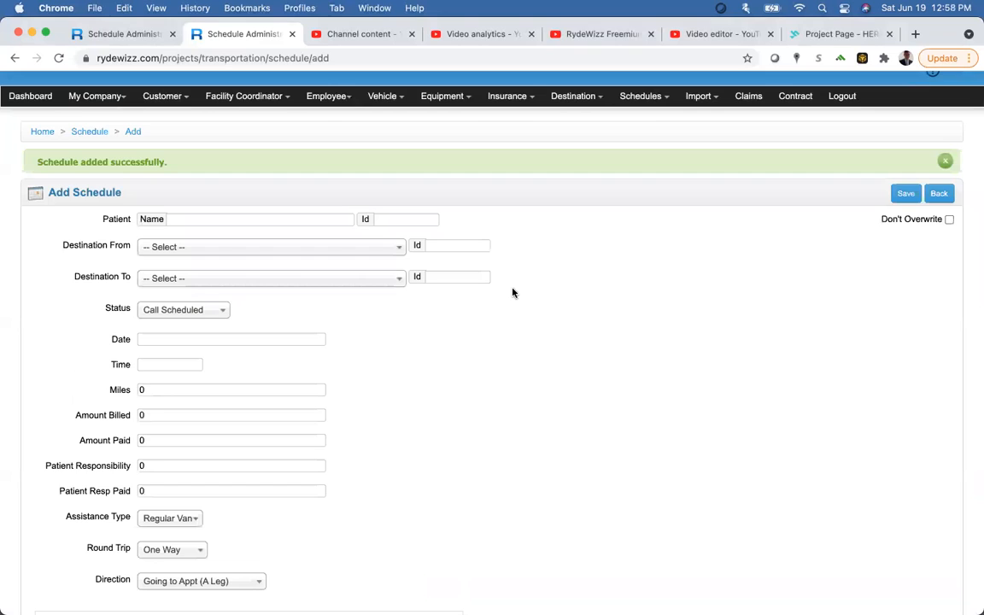
{"action": "scroll", "coordinate": [513, 293], "scroll_direction": "down", "scroll_amount": 1}
{"action": "scroll", "coordinate": [513, 293], "scroll_direction": "down", "scroll_amount": 5}
{"action": "scroll", "coordinate": [581, 248], "scroll_direction": "up", "scroll_amount": 6}
{"action": "left_click", "coordinate": [643, 115]}
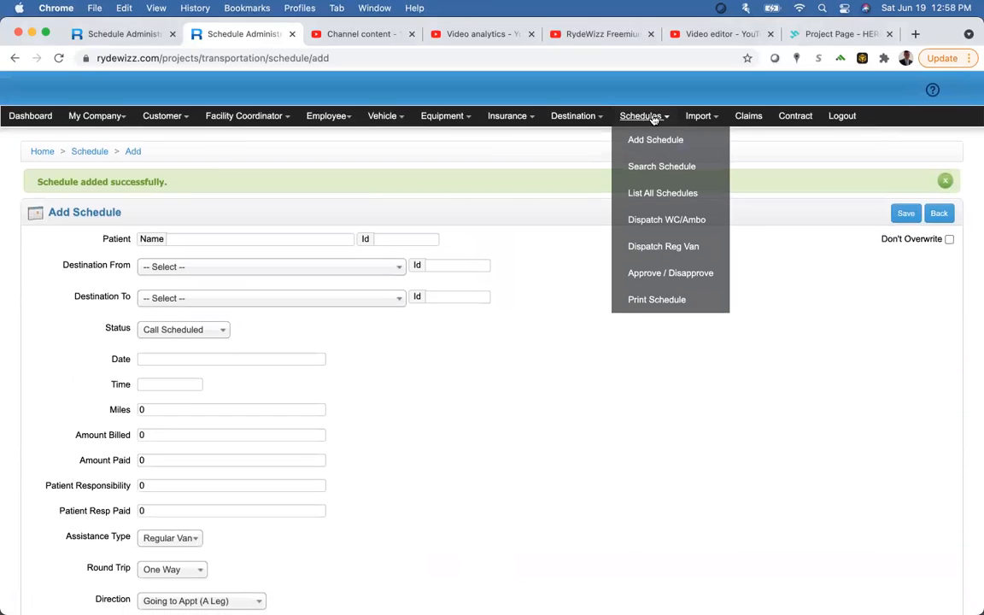
{"action": "left_click", "coordinate": [652, 193]}
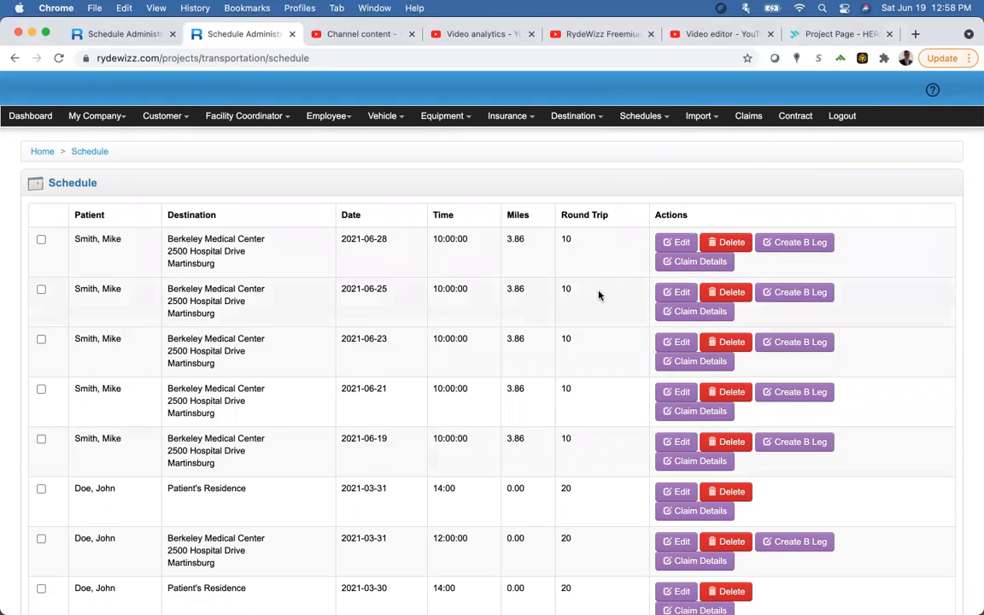
{"action": "left_click", "coordinate": [807, 248]}
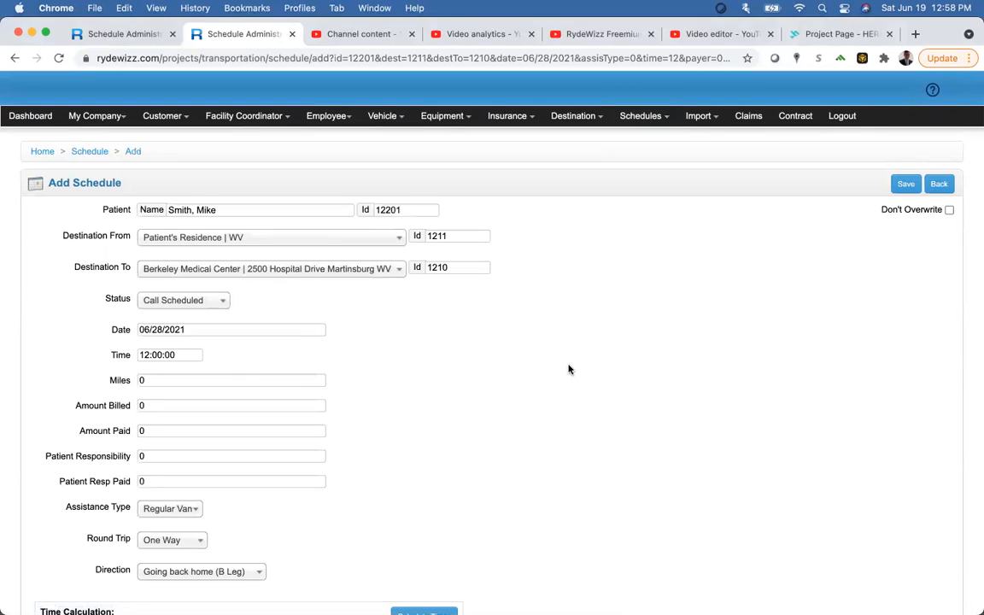
{"action": "left_click", "coordinate": [905, 184]}
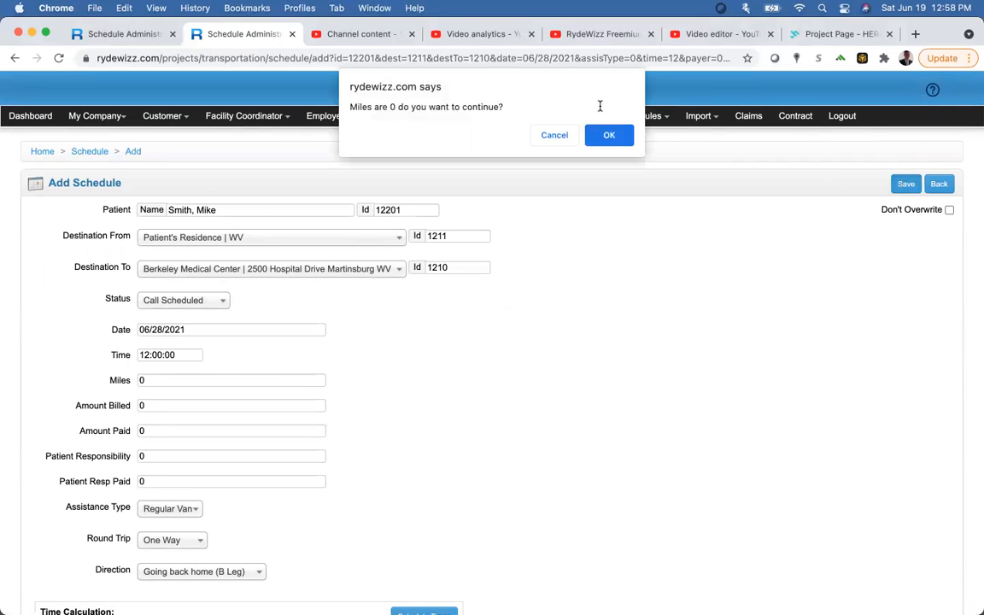
{"action": "left_click", "coordinate": [615, 138]}
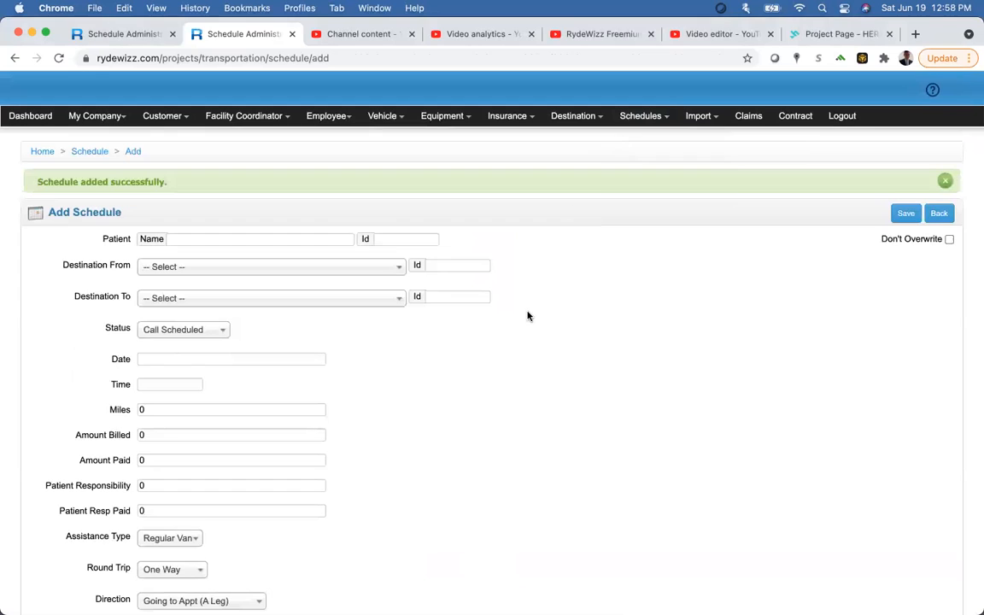
{"action": "mouse_move", "coordinate": [639, 119]}
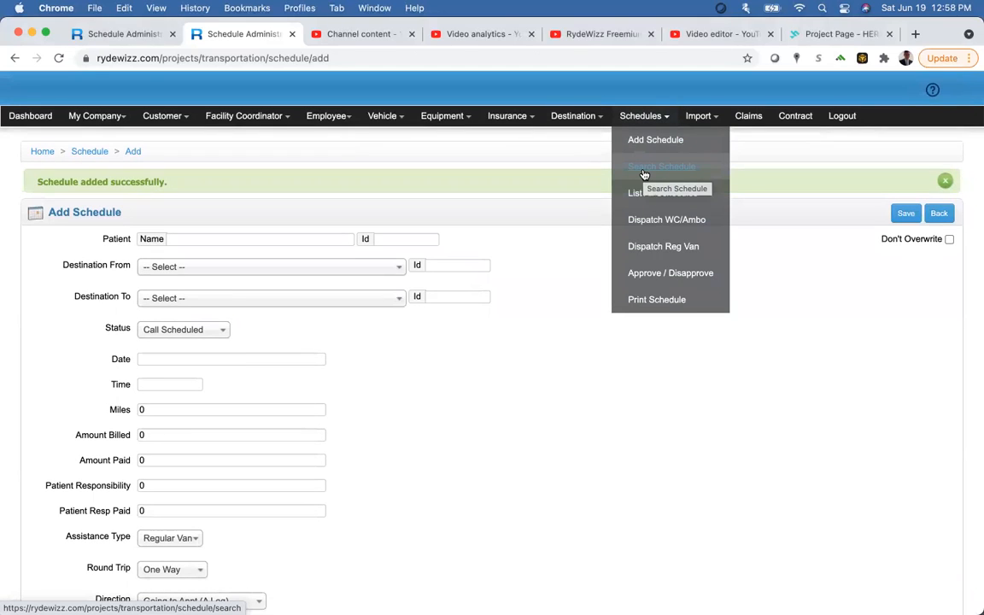
Step: Search the wheelchair/ambulance dispatch board for 20 June 2021
{"action": "left_click", "coordinate": [646, 221]}
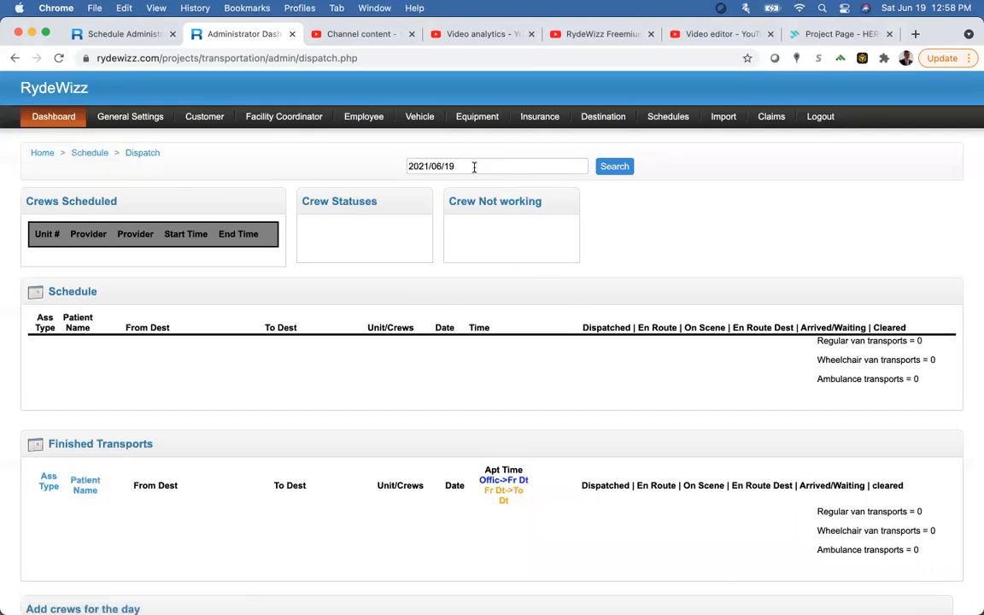
{"action": "left_click", "coordinate": [474, 167]}
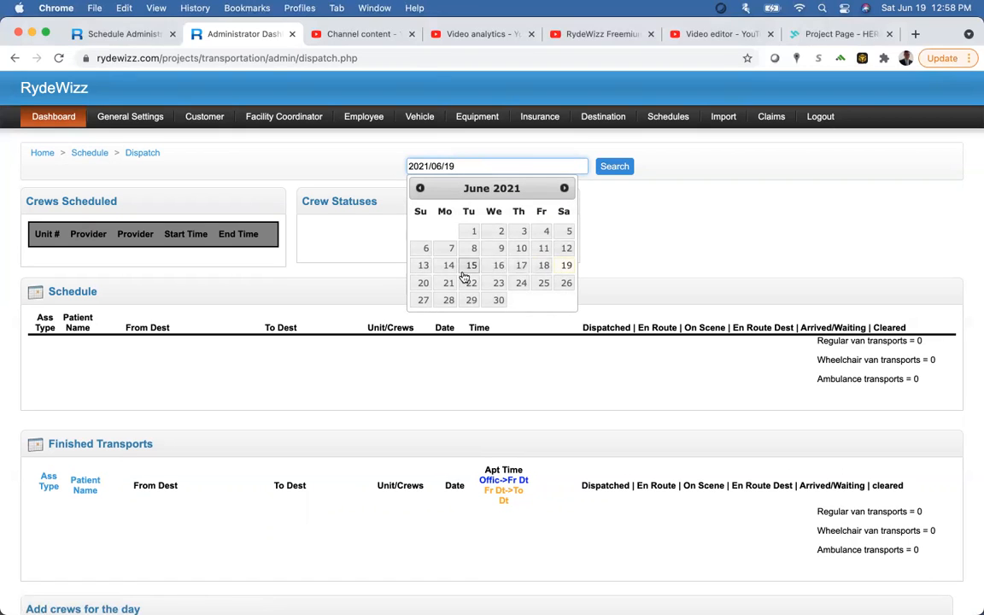
{"action": "left_click", "coordinate": [423, 283]}
{"action": "left_click", "coordinate": [618, 171]}
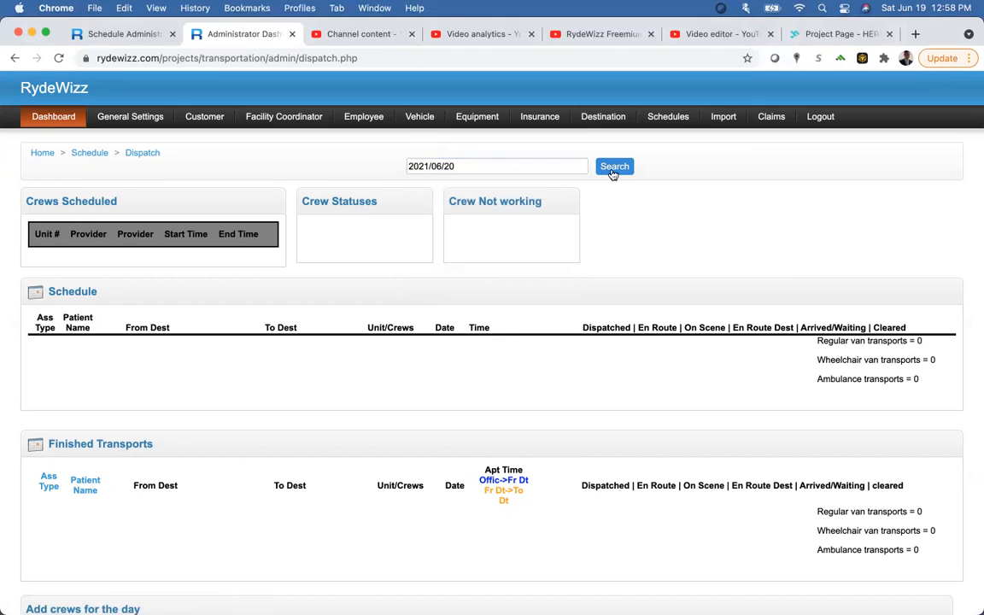
Step: Switch to the regular van dispatch board
{"action": "left_click", "coordinate": [499, 164]}
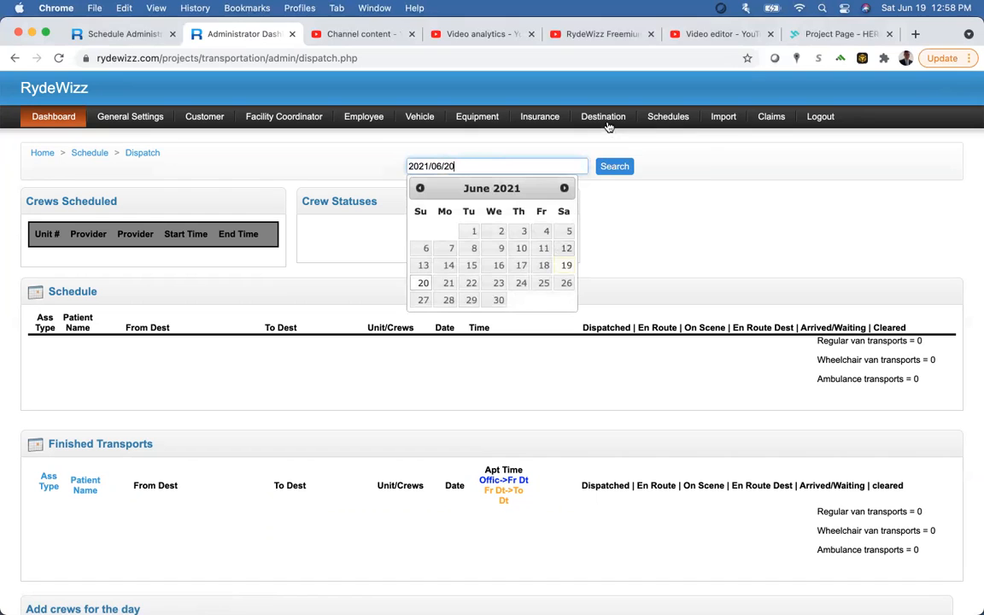
{"action": "mouse_move", "coordinate": [605, 149]}
{"action": "mouse_move", "coordinate": [671, 123]}
{"action": "left_click", "coordinate": [679, 228]}
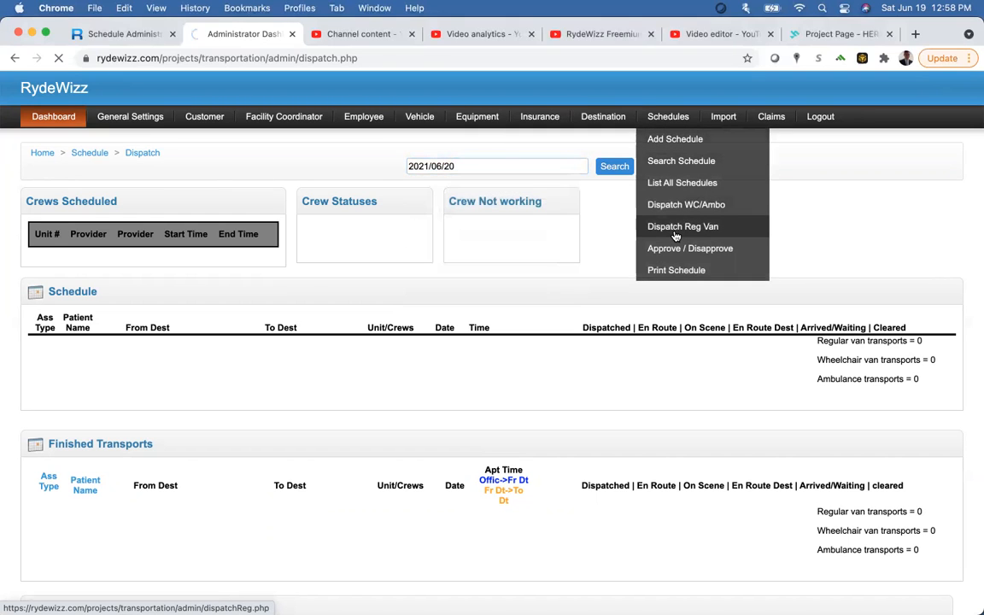
Step: Add a crew for the day: unit # 21, First Driver, 08:00:00 to 12:00:00
{"action": "scroll", "coordinate": [248, 387], "scroll_direction": "down", "scroll_amount": 5}
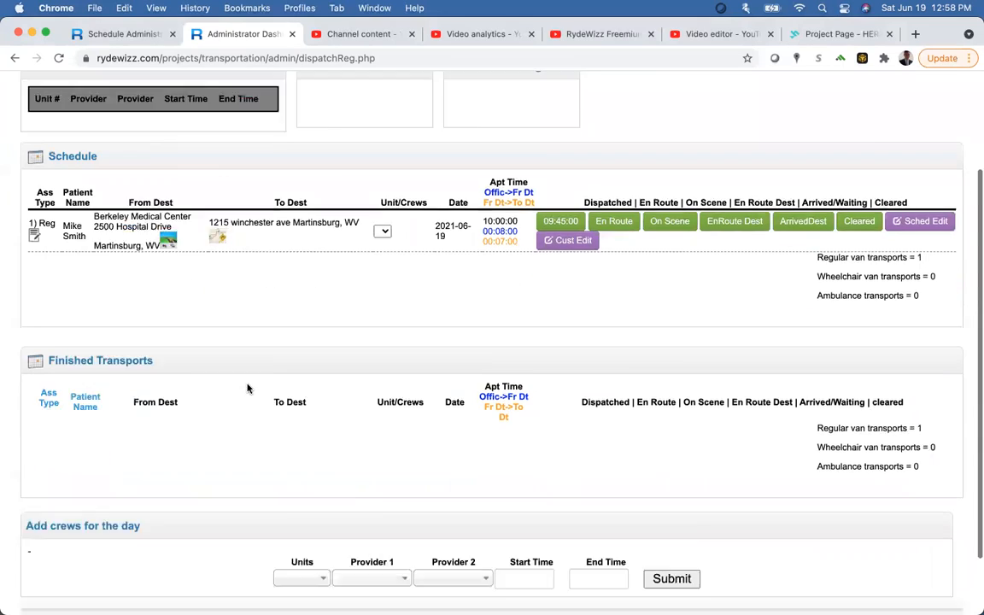
{"action": "left_click", "coordinate": [285, 501]}
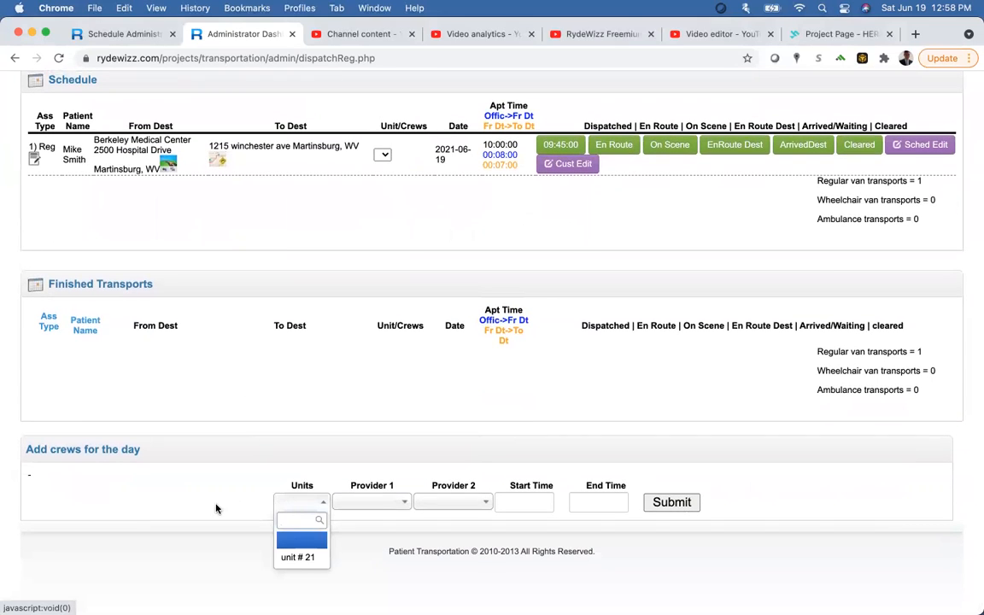
{"action": "left_click", "coordinate": [297, 557]}
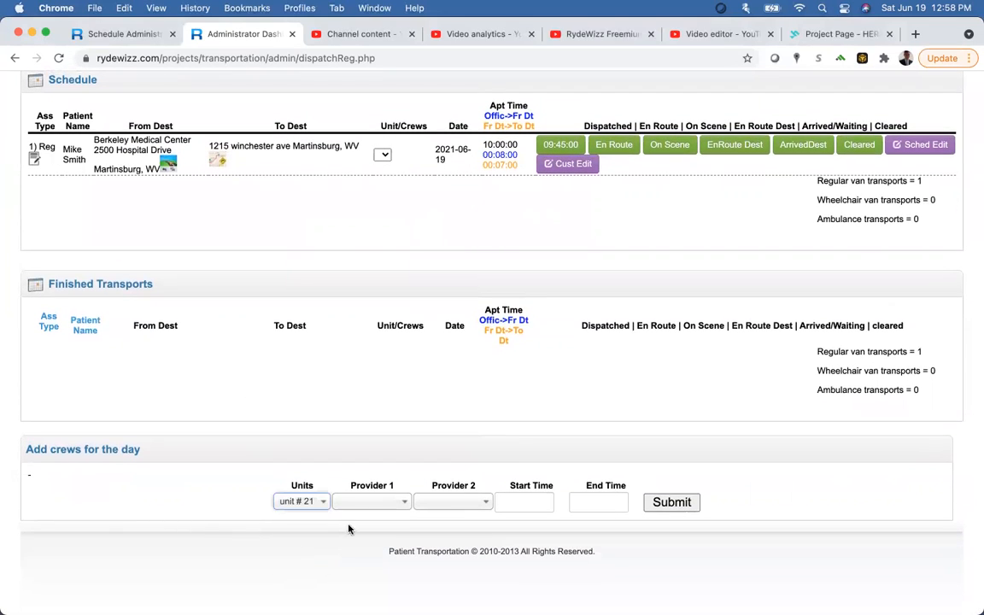
{"action": "left_click", "coordinate": [374, 507]}
{"action": "left_click", "coordinate": [376, 557]}
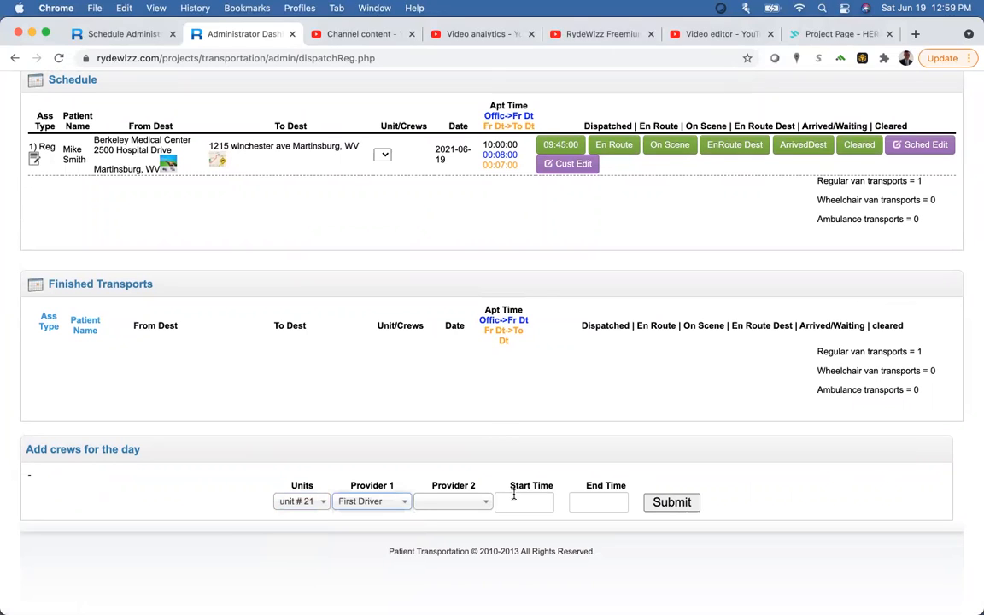
{"action": "left_click", "coordinate": [514, 501]}
{"action": "type", "text": "8"}
{"action": "key", "text": "Tab"}
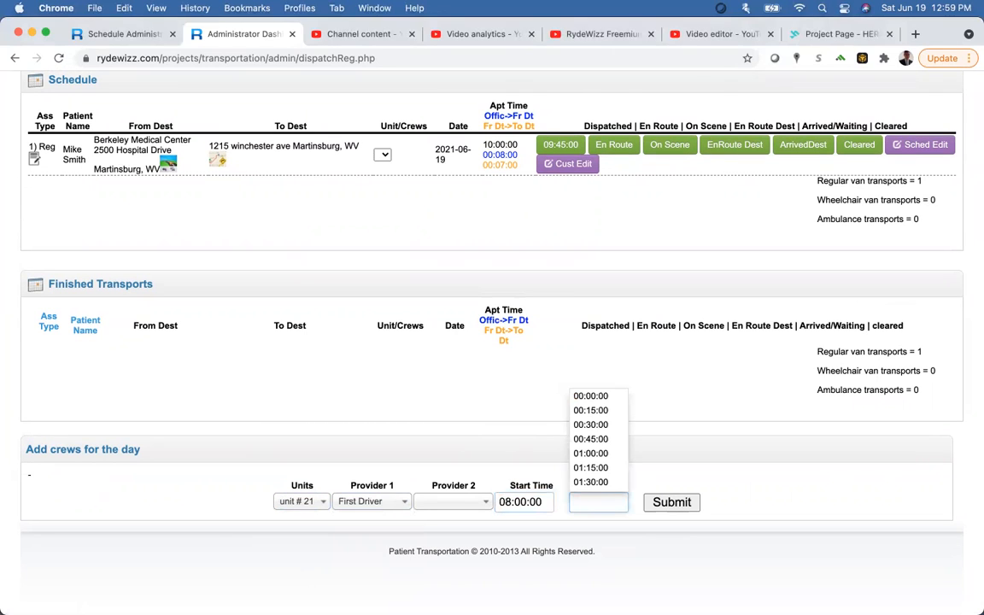
{"action": "type", "text": "12"}
{"action": "key", "text": "Tab"}
{"action": "key", "text": "Return"}
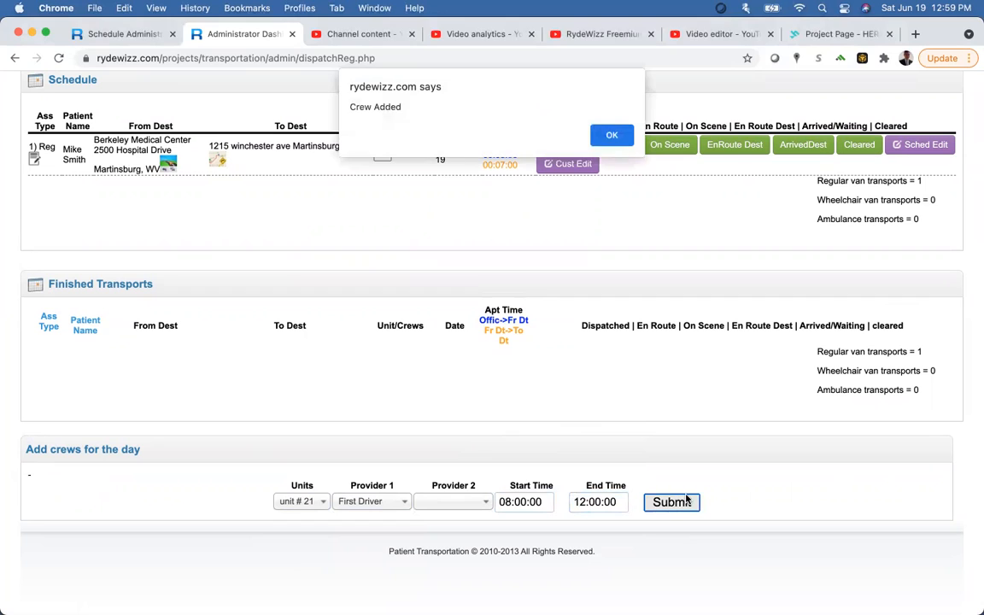
{"action": "left_click", "coordinate": [619, 137]}
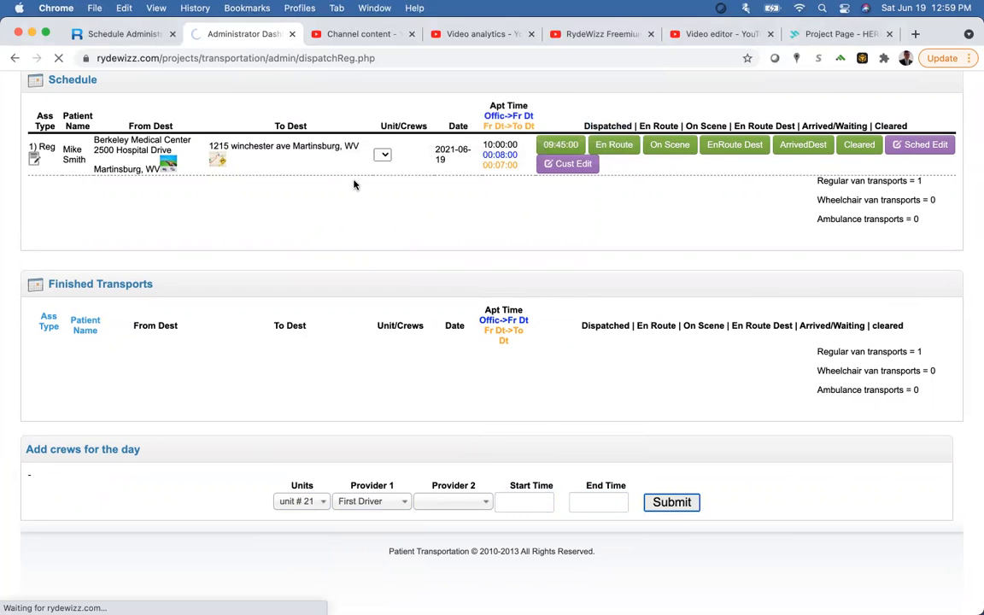
Step: Assign unit # 21:First Driver as the ride's crew
{"action": "left_click", "coordinate": [376, 186]}
{"action": "left_click", "coordinate": [391, 205]}
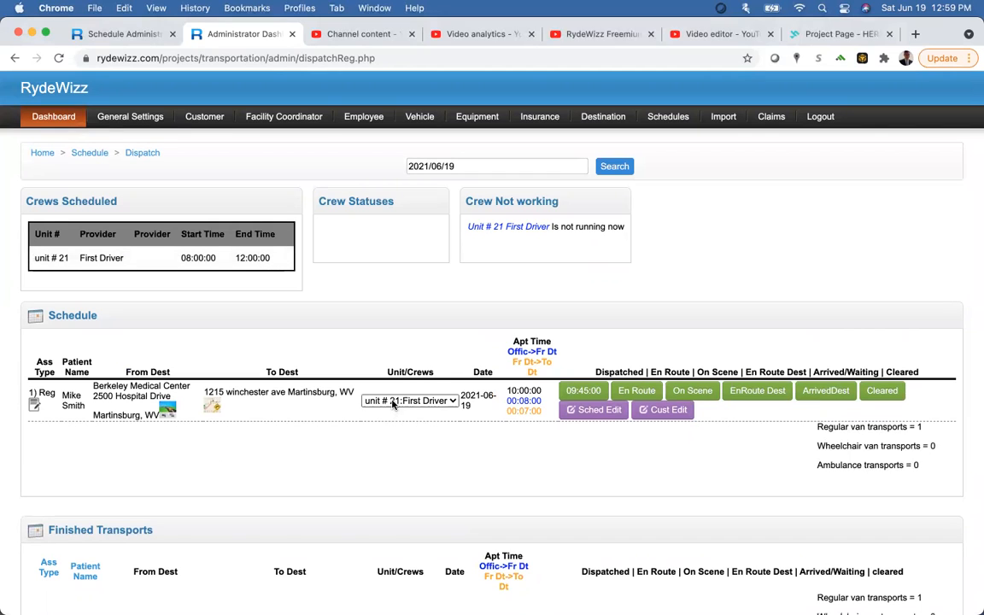
{"action": "mouse_move", "coordinate": [392, 406]}
{"action": "mouse_move", "coordinate": [577, 393]}
{"action": "left_click", "coordinate": [34, 399]}
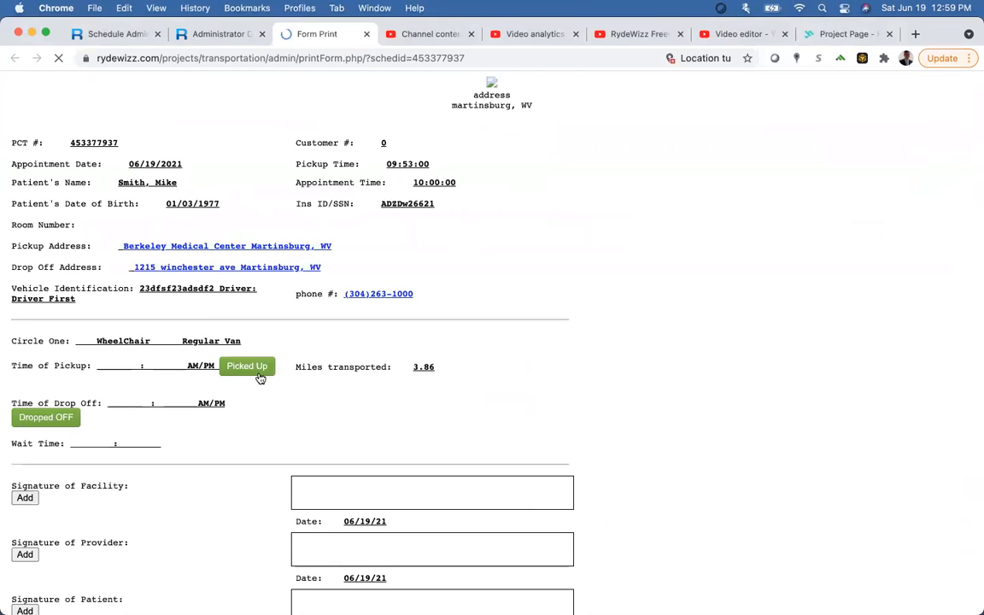
{"action": "scroll", "coordinate": [261, 379], "scroll_direction": "down", "scroll_amount": 1}
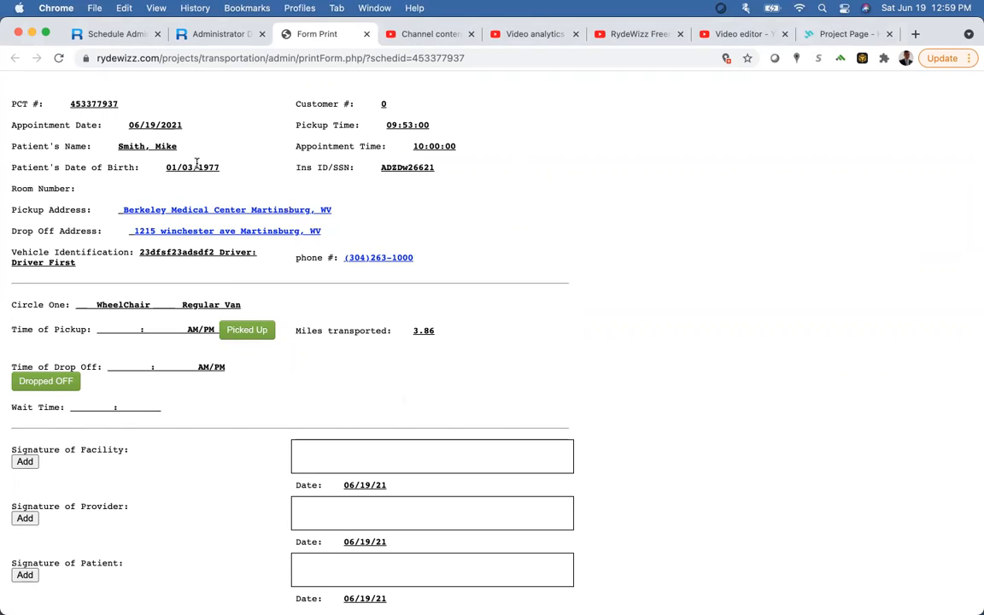
{"action": "left_click", "coordinate": [365, 35]}
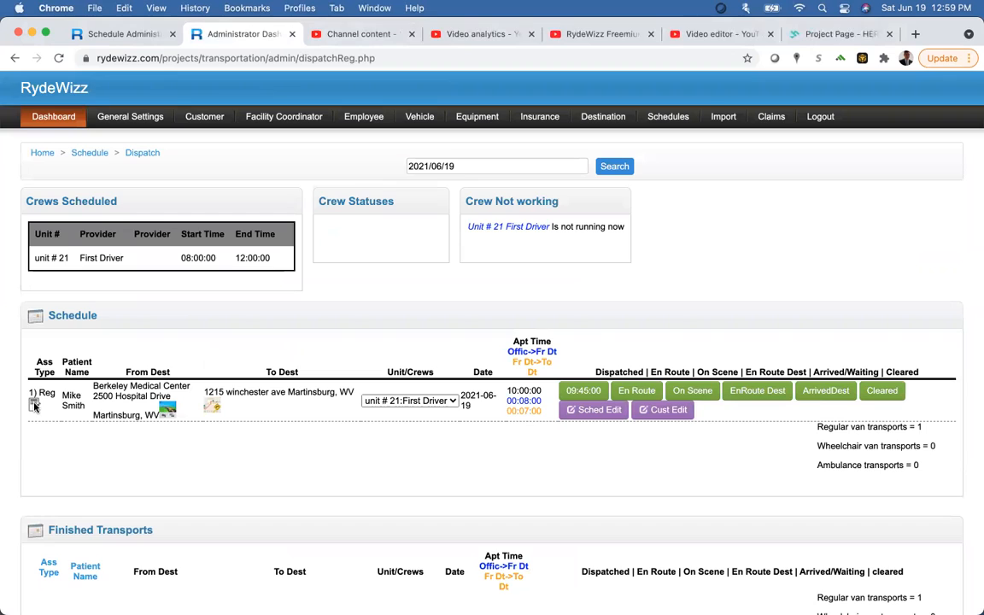
{"action": "left_click", "coordinate": [35, 406]}
{"action": "left_click", "coordinate": [366, 34]}
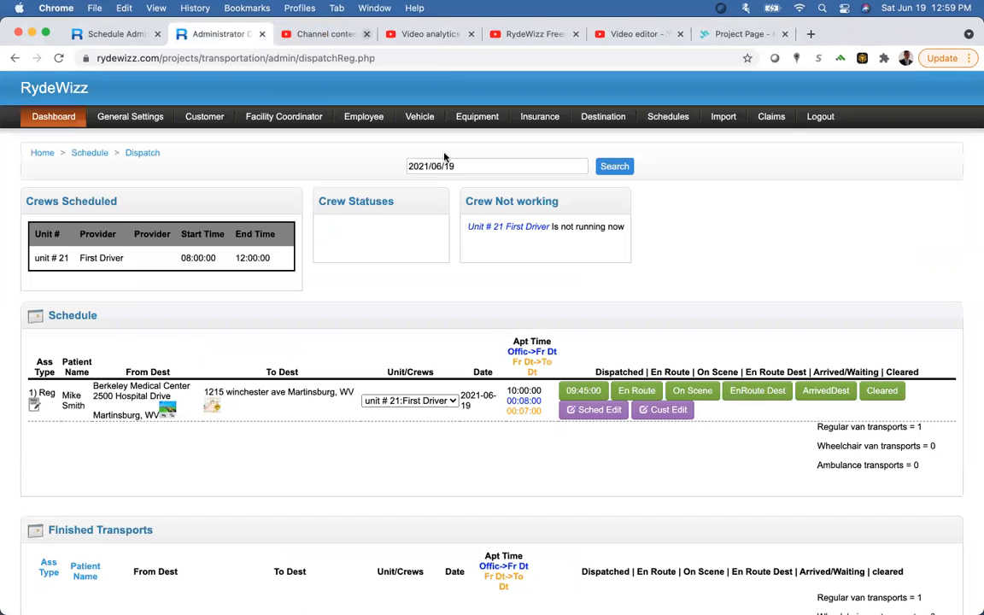